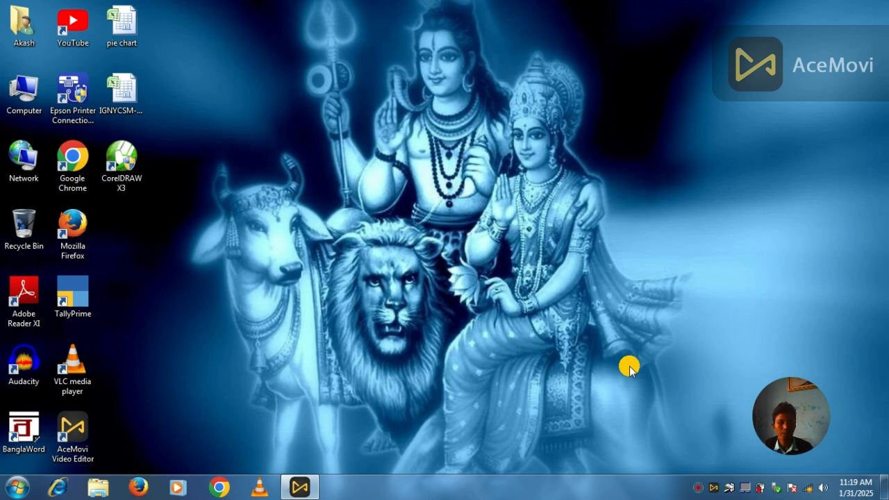
{"action": "right_click", "coordinate": [441, 170]}
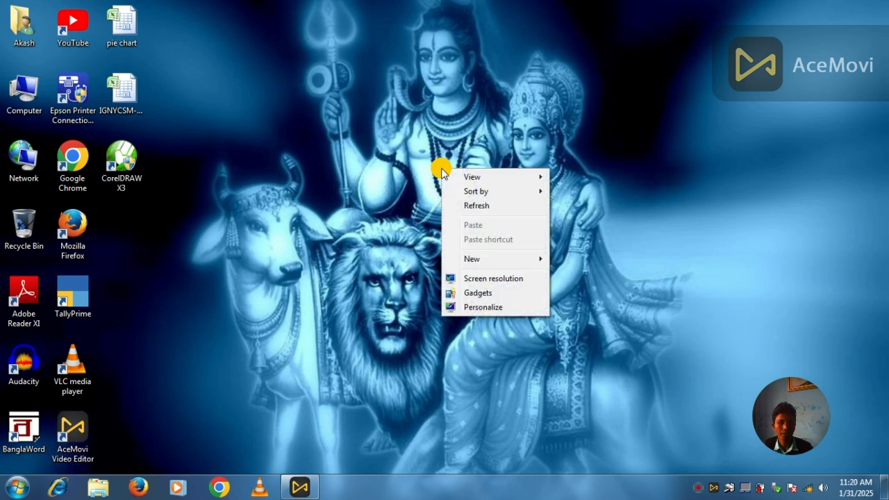
{"action": "left_click", "coordinate": [470, 194]}
{"action": "right_click", "coordinate": [470, 191]}
{"action": "left_click", "coordinate": [493, 225]}
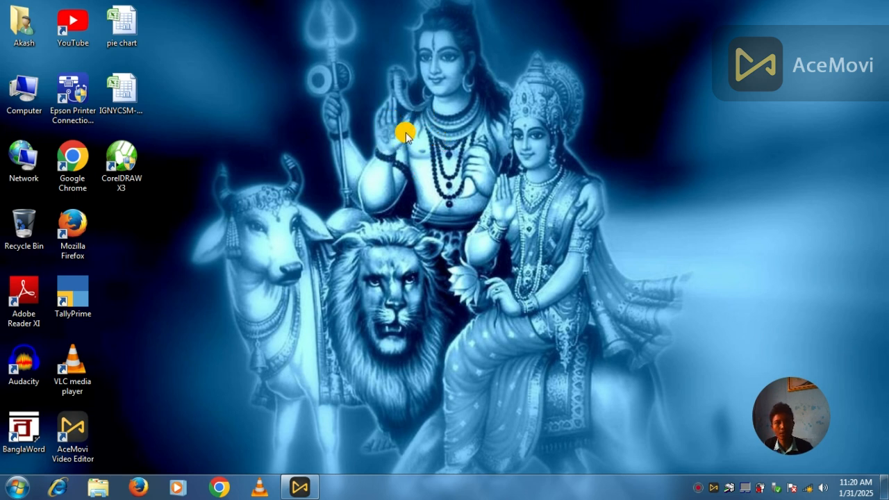
- Launch CorelDRAW X3 and start a new blank graphic
{"action": "left_click", "coordinate": [137, 154]}
{"action": "double_click", "coordinate": [137, 153]}
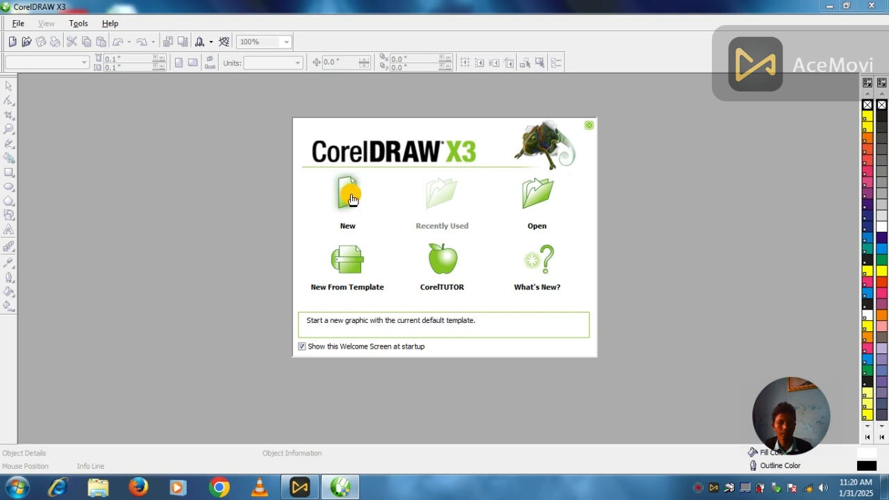
{"action": "left_click", "coordinate": [349, 197]}
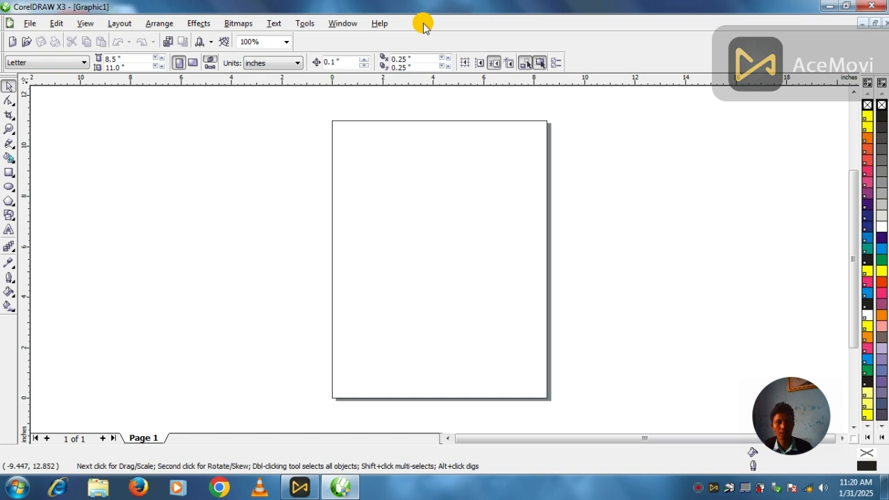
{"action": "left_click", "coordinate": [27, 23]}
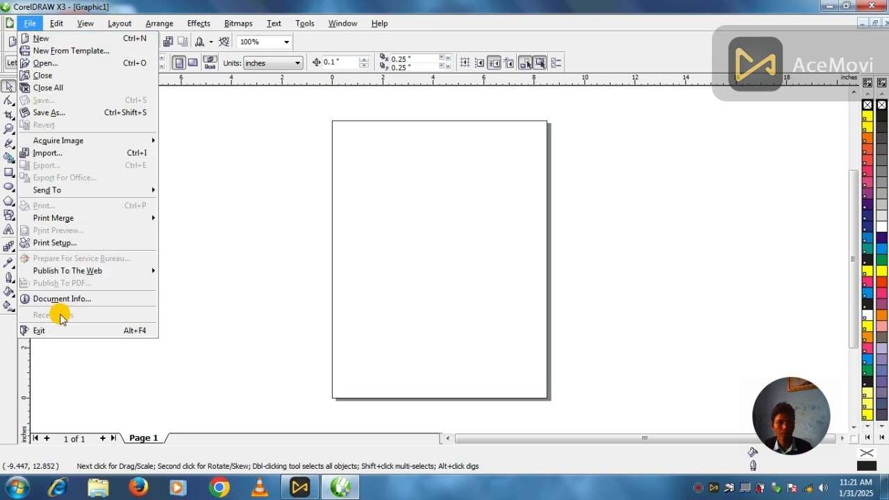
{"action": "left_click", "coordinate": [217, 154]}
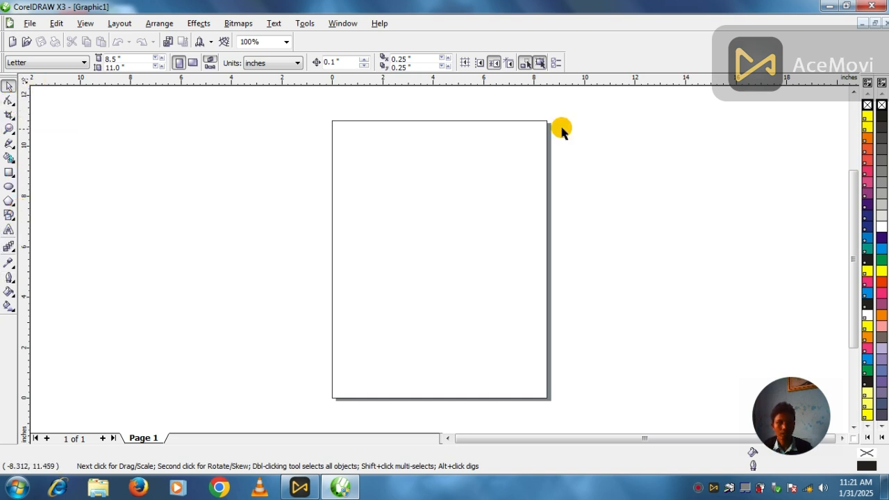
{"action": "left_click_drag", "start_coordinate": [331, 105], "coordinate": [555, 411]}
{"action": "left_click_drag", "start_coordinate": [114, 117], "coordinate": [104, 346]}
{"action": "left_click_drag", "start_coordinate": [606, 139], "coordinate": [628, 361]}
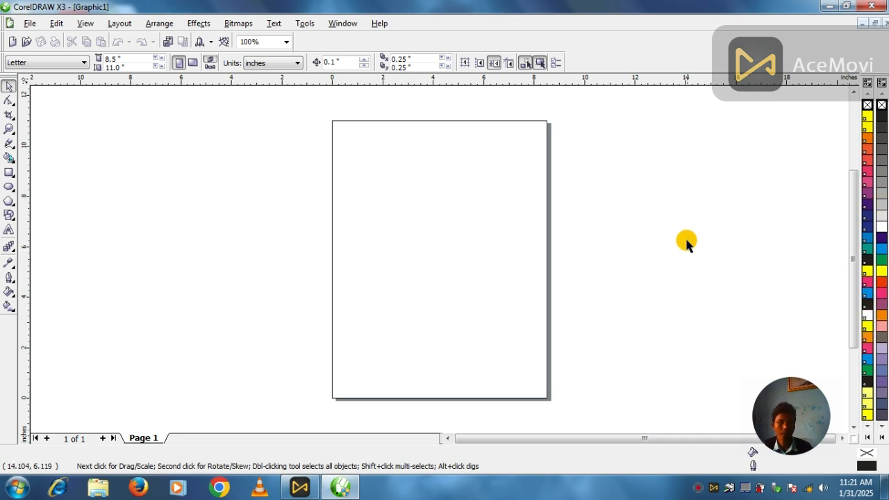
- Display the PANTONE(R) solid uncoated color palette in addition to the palettes already open
{"action": "left_click", "coordinate": [343, 24]}
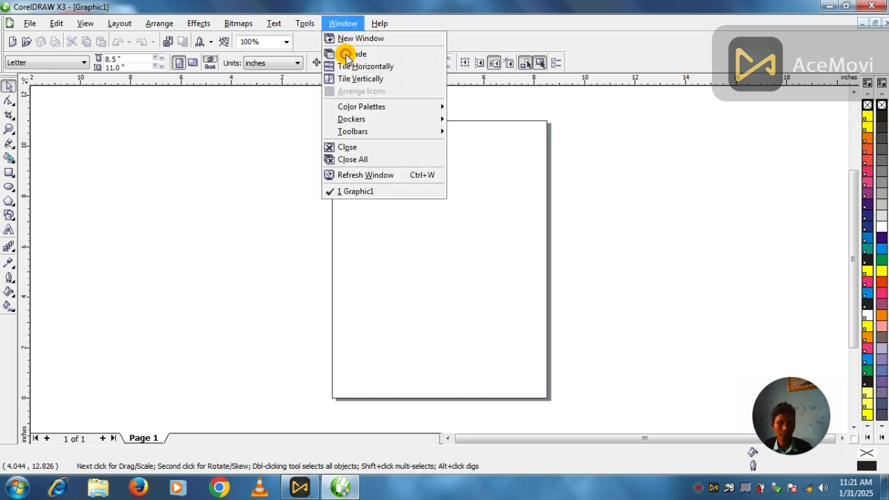
{"action": "mouse_move", "coordinate": [348, 108]}
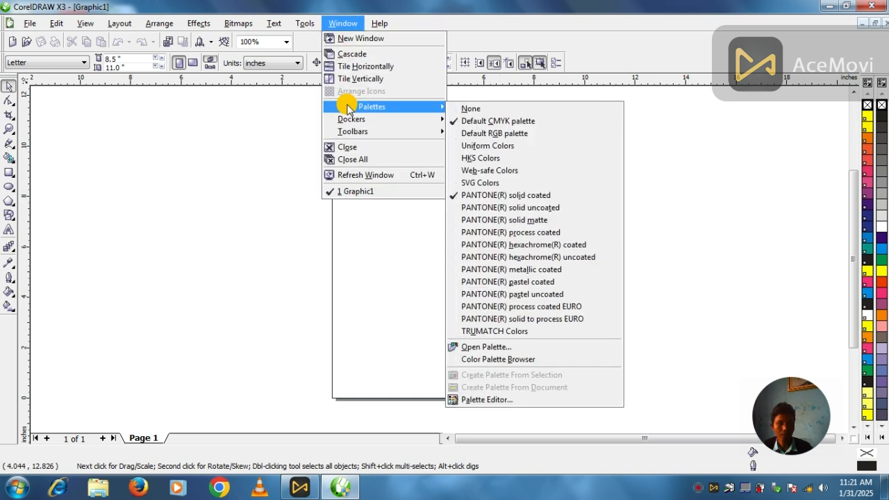
{"action": "left_click", "coordinate": [464, 208]}
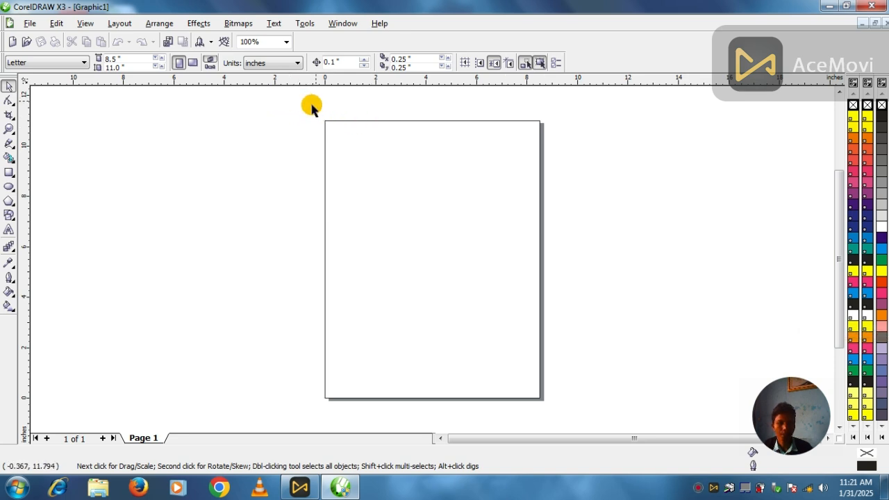
{"action": "left_click", "coordinate": [69, 62]}
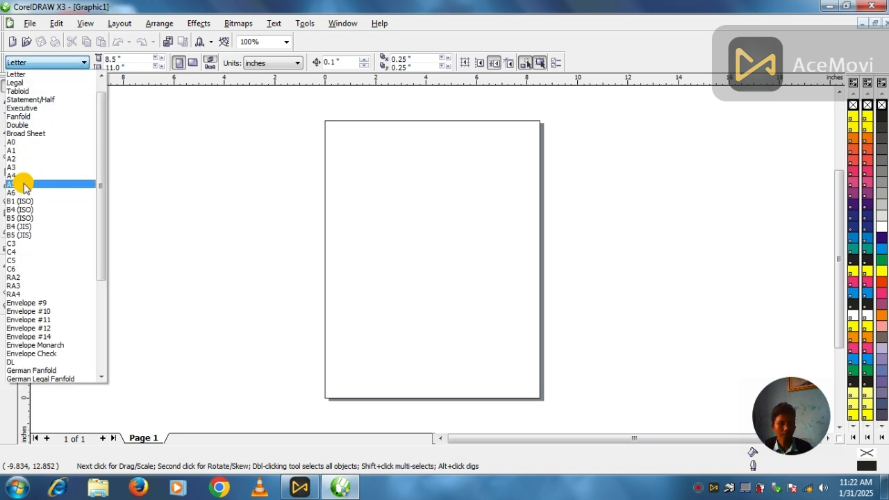
{"action": "left_click", "coordinate": [171, 159]}
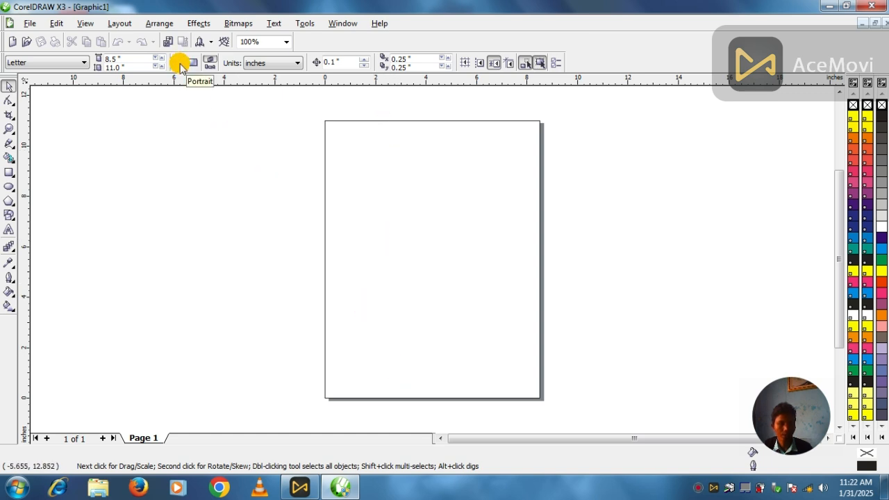
{"action": "left_click_drag", "start_coordinate": [315, 109], "coordinate": [541, 405]}
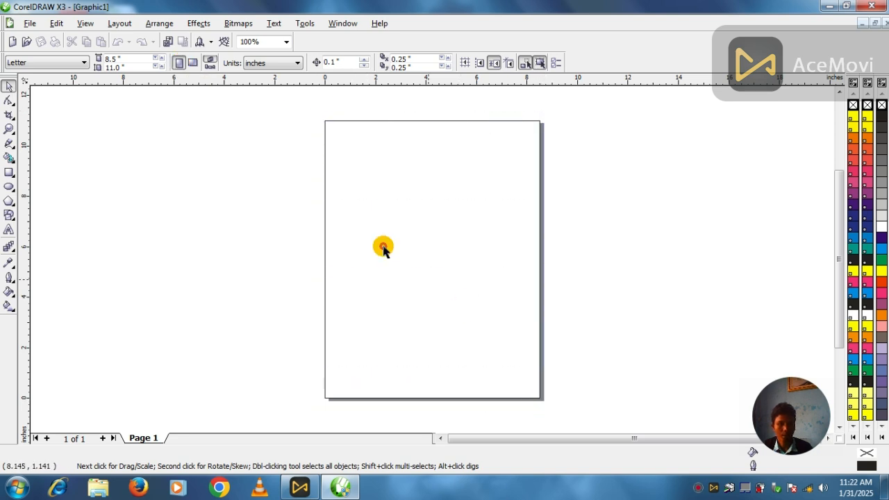
- Switch the page orientation to landscape, keeping the Letter paper size and inches as units
{"action": "left_click", "coordinate": [197, 65]}
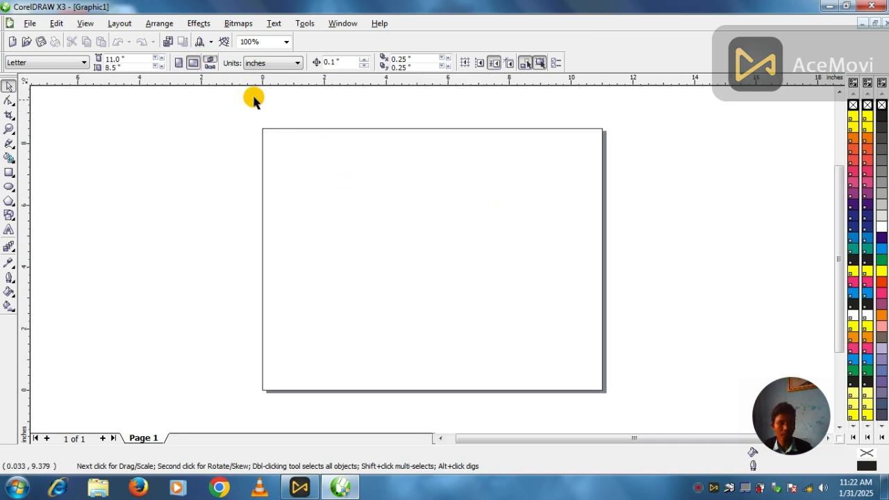
{"action": "left_click", "coordinate": [297, 64]}
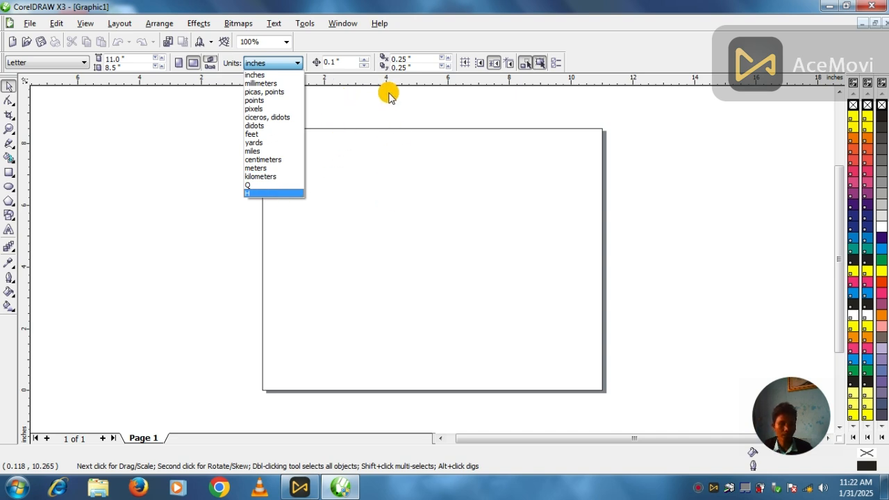
{"action": "left_click", "coordinate": [485, 106]}
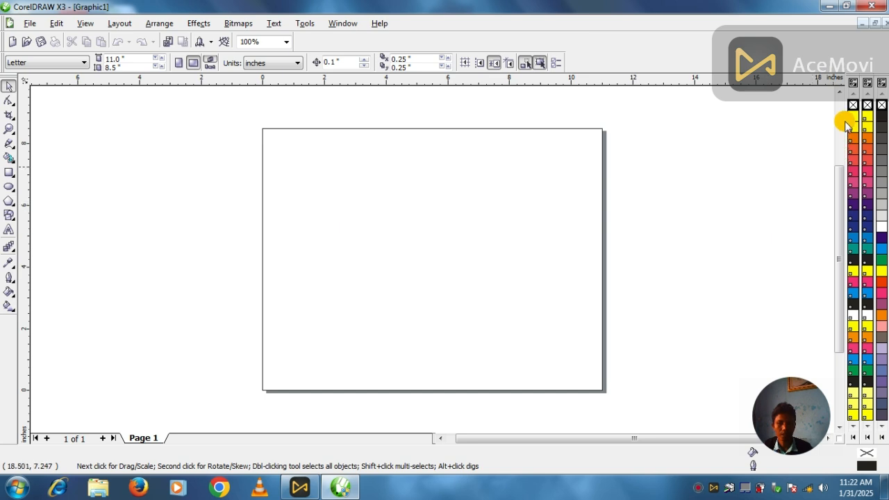
{"action": "left_click_drag", "start_coordinate": [839, 266], "coordinate": [838, 295]}
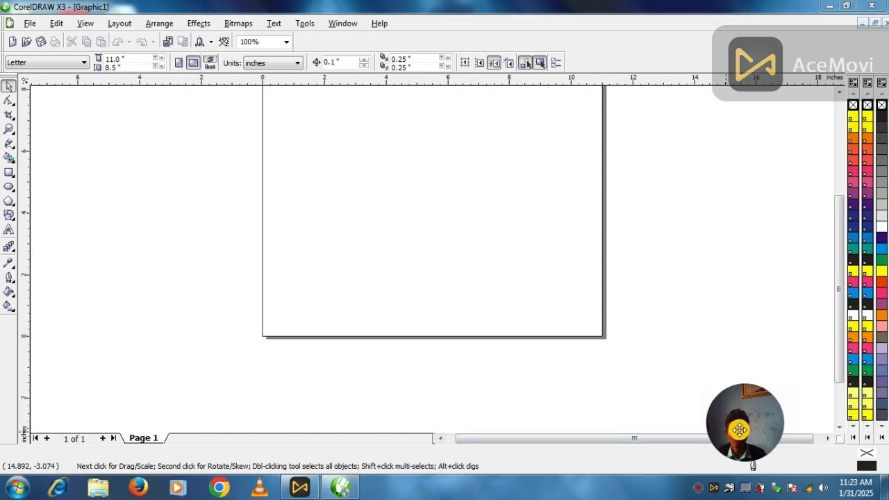
{"action": "left_click", "coordinate": [826, 441]}
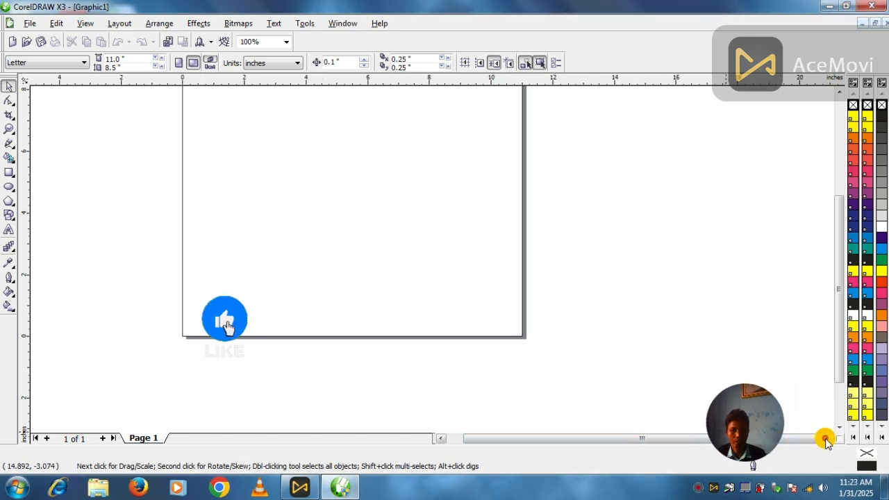
{"action": "left_click", "coordinate": [826, 442]}
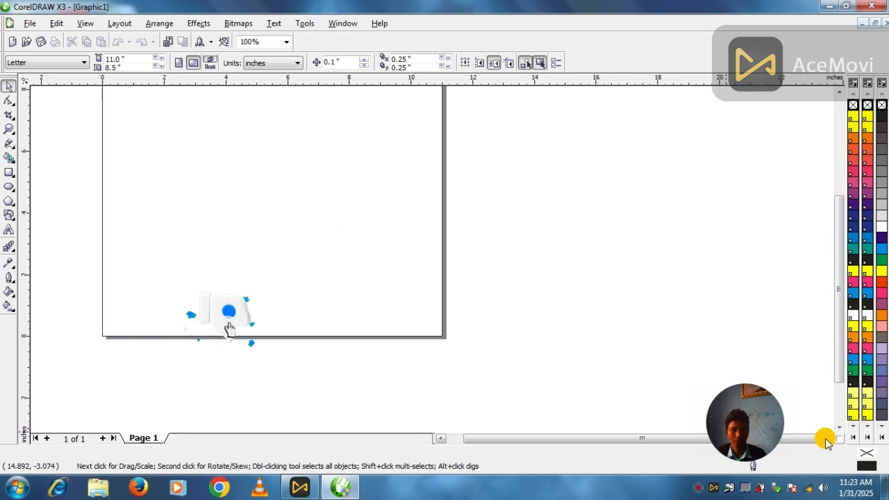
{"action": "left_click", "coordinate": [448, 439]}
{"action": "left_click_drag", "start_coordinate": [839, 277], "coordinate": [839, 243]}
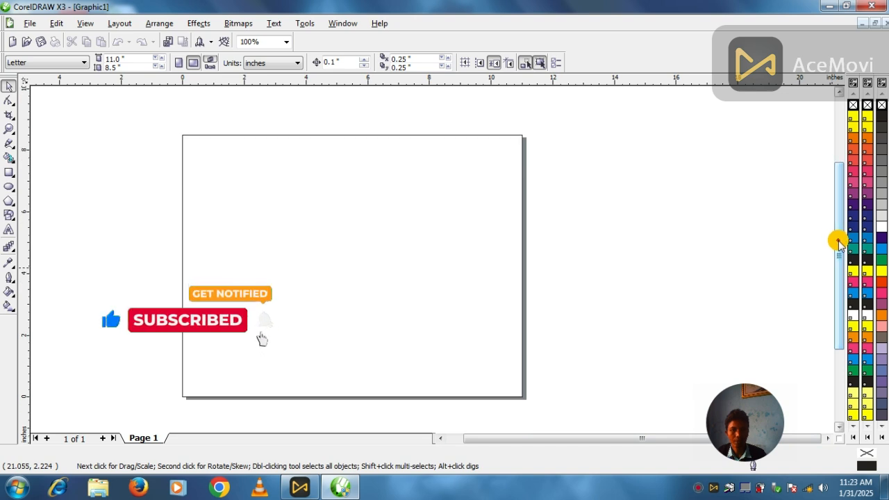
- Draw a rectangle about 2.98 inches wide and 2.58 inches high in the empty area to the right of the page
{"action": "left_click", "coordinate": [826, 439]}
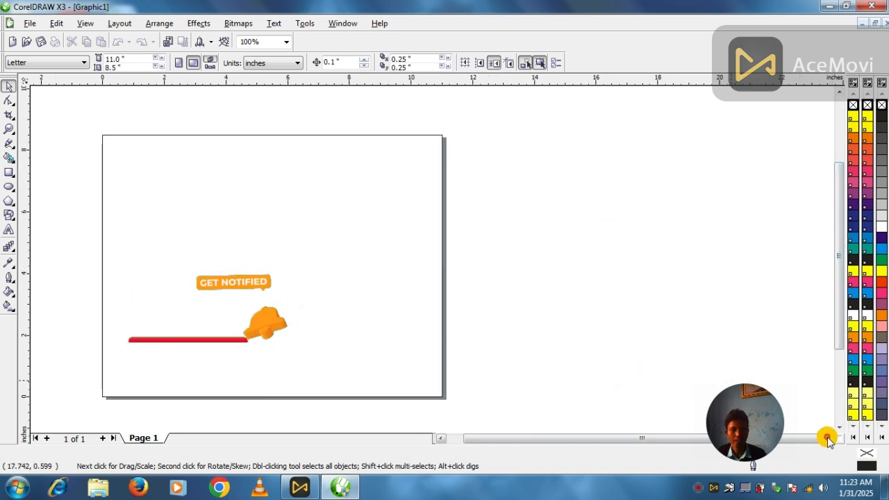
{"action": "left_click_drag", "start_coordinate": [537, 175], "coordinate": [684, 279]}
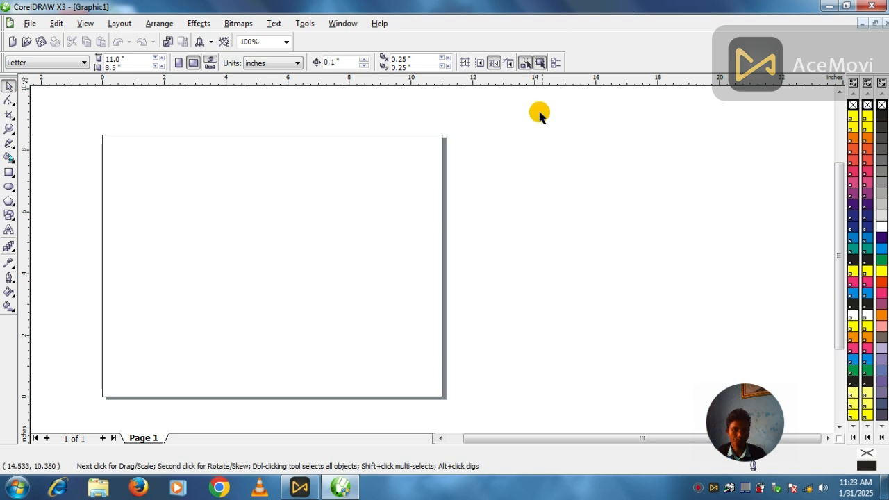
{"action": "left_click", "coordinate": [8, 175]}
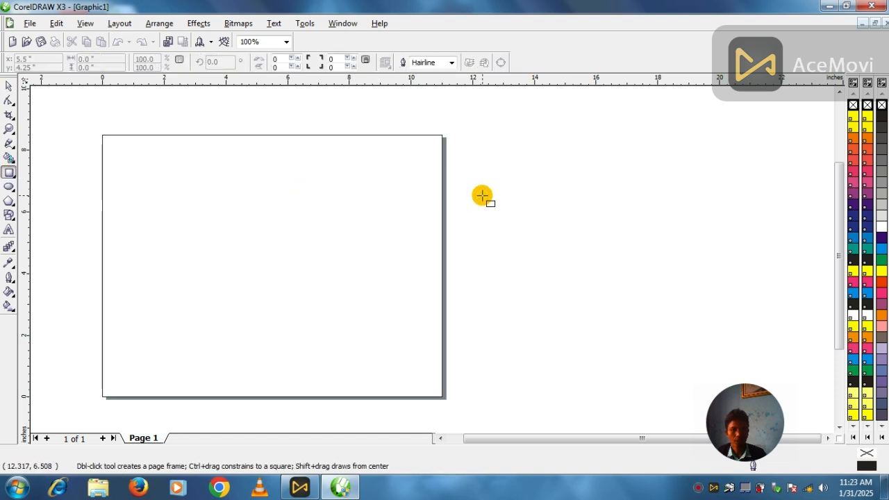
{"action": "left_click_drag", "start_coordinate": [481, 176], "coordinate": [573, 255]}
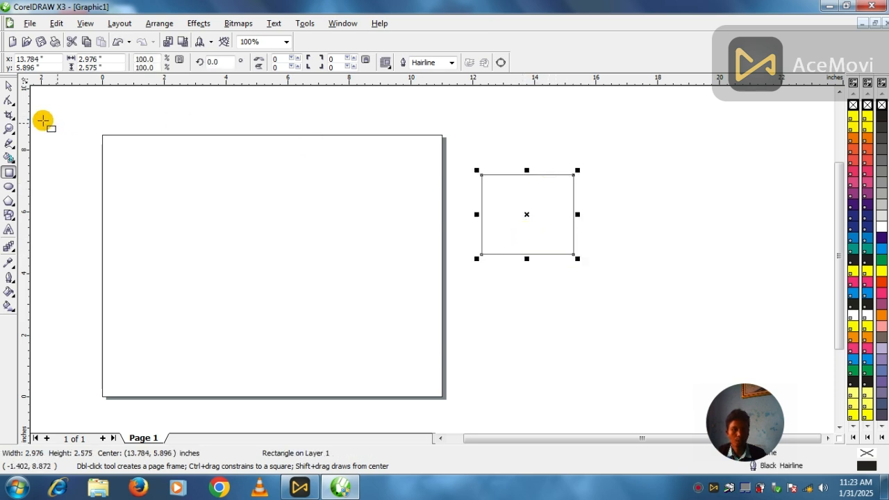
{"action": "left_click", "coordinate": [9, 83]}
{"action": "left_click", "coordinate": [679, 147]}
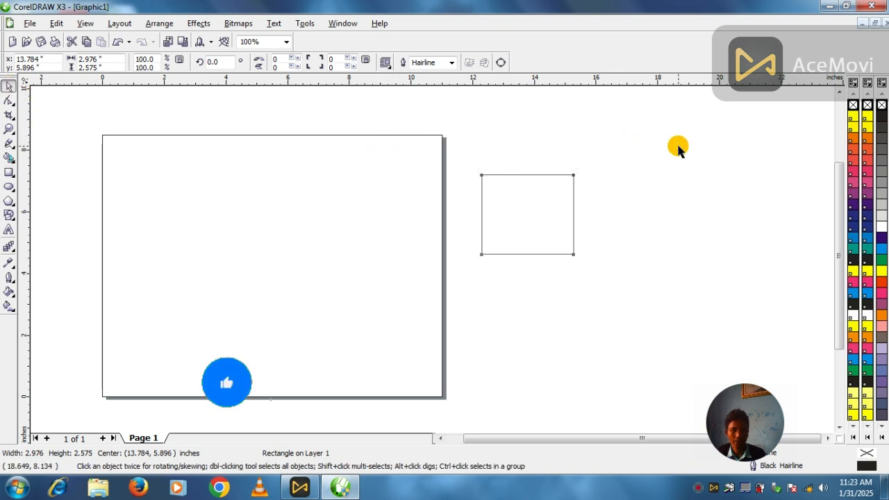
- Place a horizontal and a vertical guideline through the center of the rectangle beside the page
{"action": "left_click", "coordinate": [536, 174]}
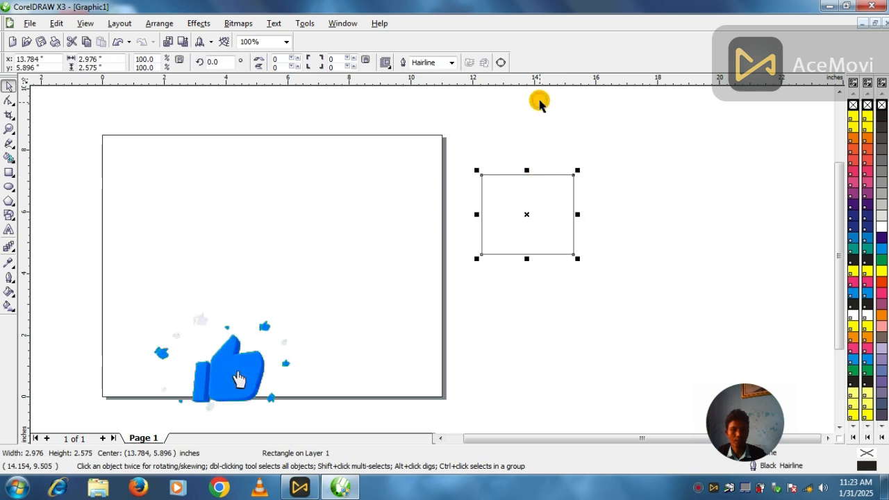
{"action": "left_click_drag", "start_coordinate": [554, 83], "coordinate": [563, 214]}
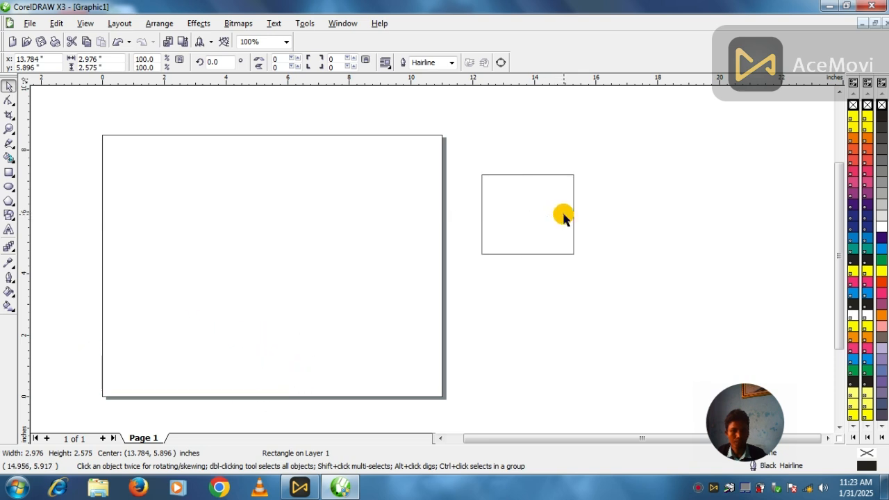
{"action": "left_click", "coordinate": [528, 254]}
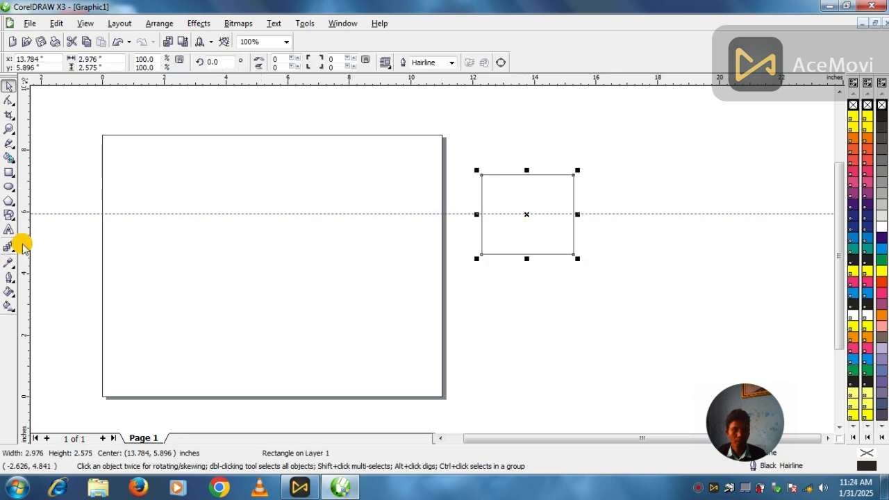
{"action": "left_click_drag", "start_coordinate": [24, 246], "coordinate": [528, 335]}
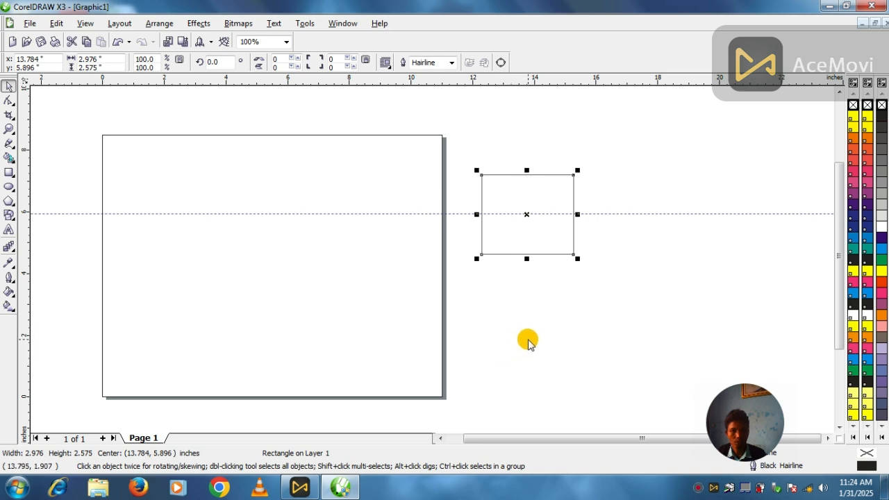
{"action": "left_click", "coordinate": [527, 351]}
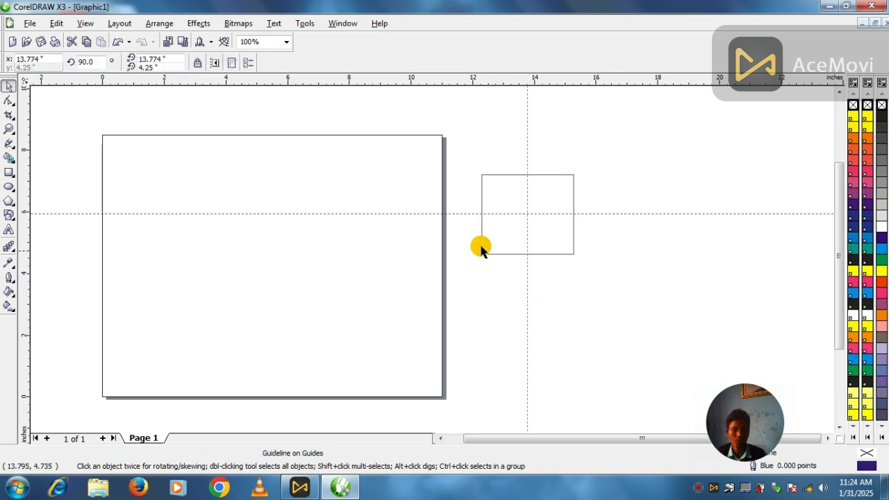
- Draw a narrow upright rectangle about 0.3 inch wide and 3.97 inches high, centered on the vertical guideline and crossing the first rectangle
{"action": "scroll", "coordinate": [528, 256], "scroll_direction": "up", "scroll_amount": 1}
{"action": "scroll", "coordinate": [432, 260], "scroll_direction": "down", "scroll_amount": 1}
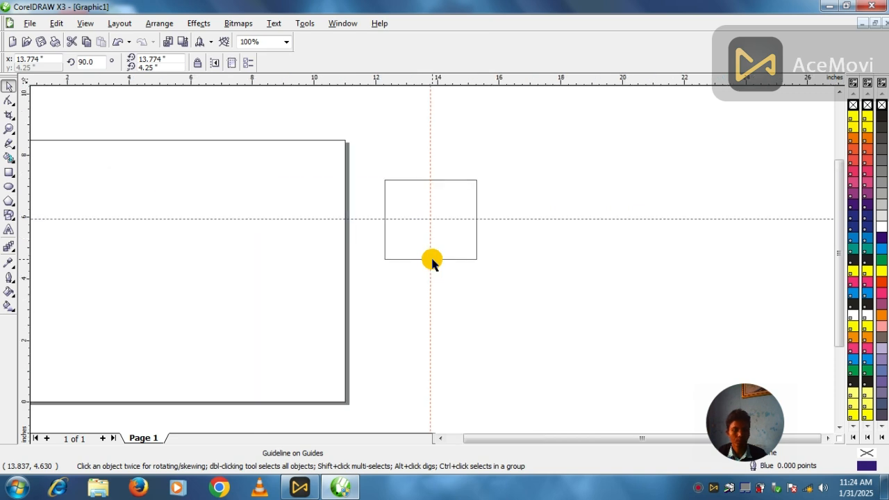
{"action": "left_click", "coordinate": [8, 174]}
{"action": "left_click_drag", "start_coordinate": [426, 157], "coordinate": [434, 282]}
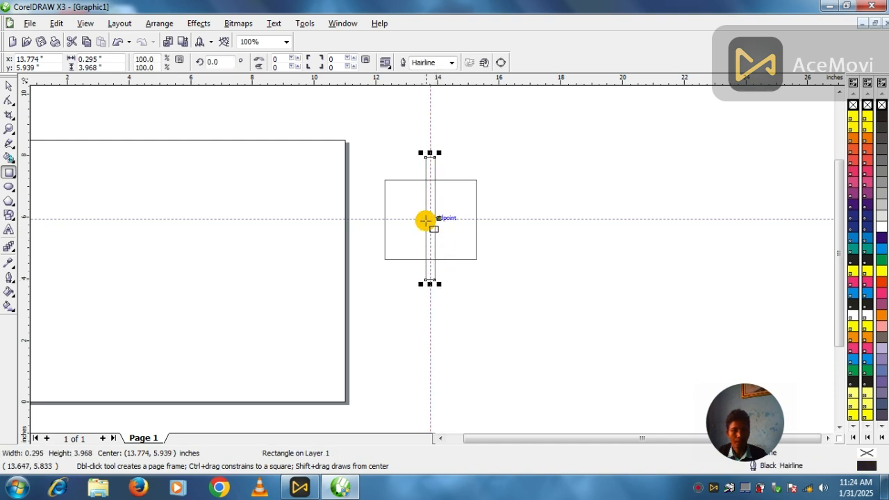
{"action": "scroll", "coordinate": [425, 220], "scroll_direction": "up", "scroll_amount": 1}
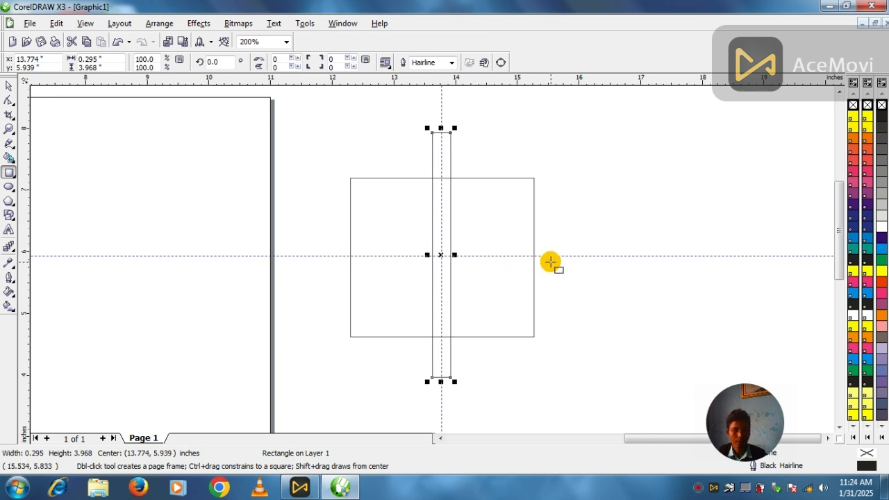
- Copy the narrow upright rectangle and paste a duplicate of it in the same place
{"action": "left_click", "coordinate": [7, 89]}
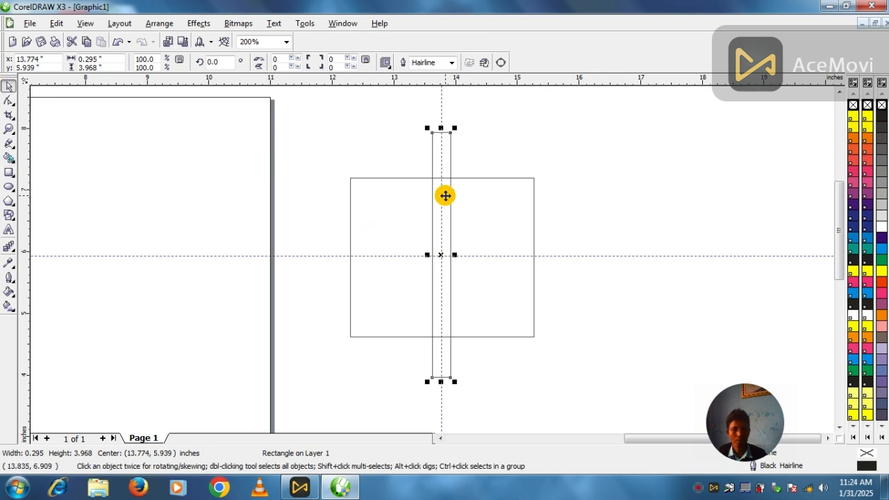
{"action": "right_click", "coordinate": [445, 196]}
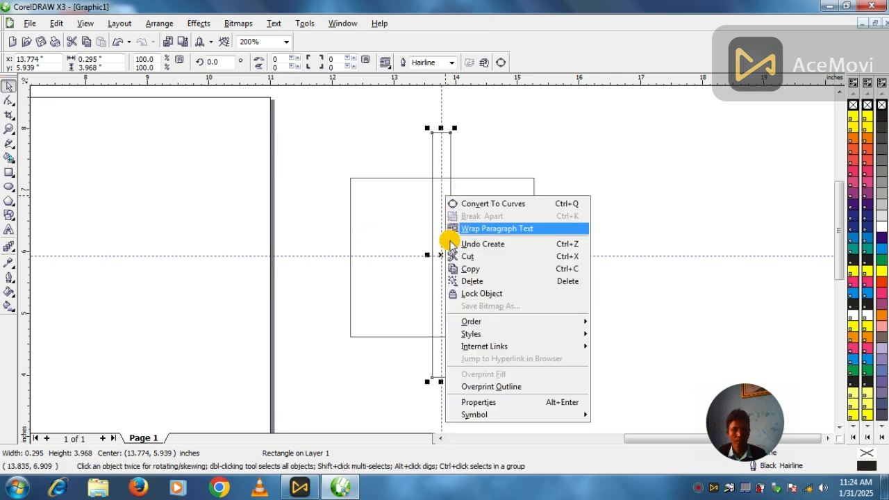
{"action": "left_click", "coordinate": [462, 269]}
{"action": "left_click", "coordinate": [627, 151]}
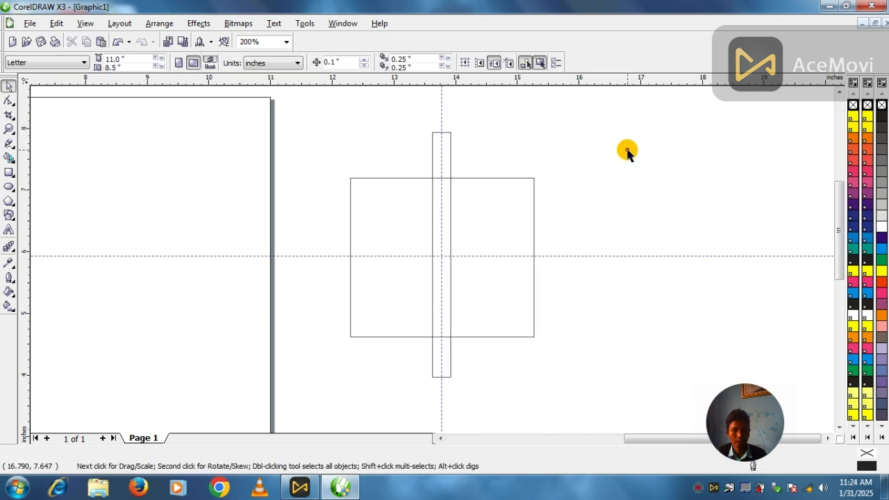
{"action": "right_click", "coordinate": [627, 153]}
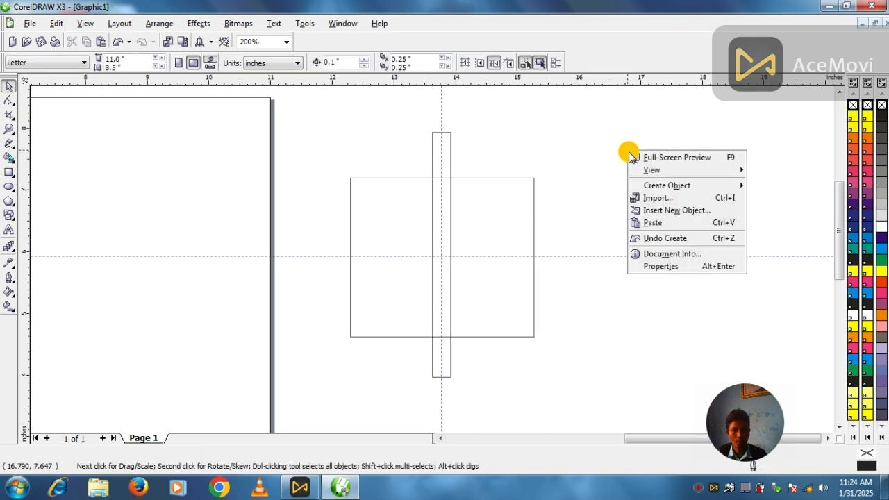
{"action": "left_click", "coordinate": [648, 224]}
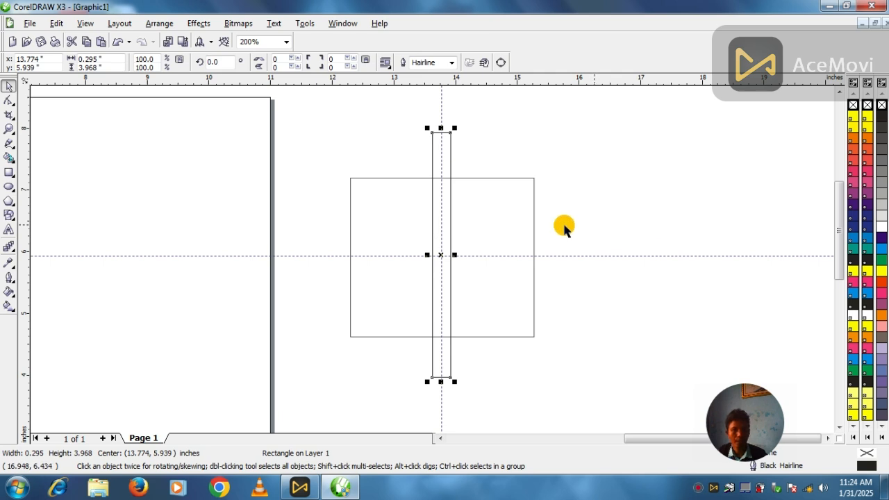
- Rotate the pasted narrow rectangle by about 90 degrees around its center so it crosses the upright one horizontally
{"action": "left_click", "coordinate": [439, 254]}
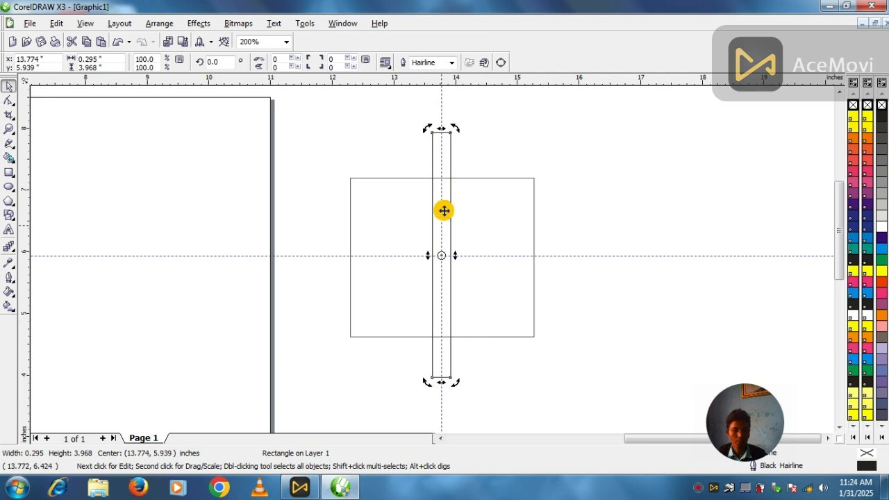
{"action": "left_click_drag", "start_coordinate": [454, 129], "coordinate": [349, 247]}
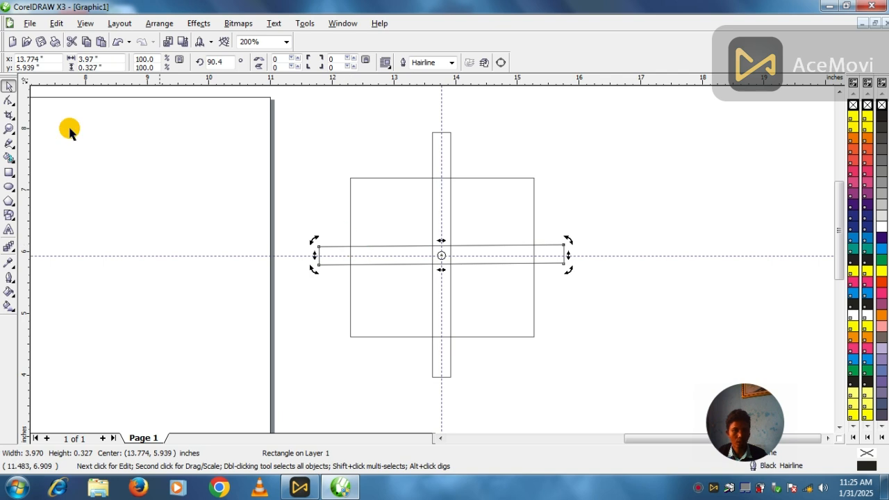
{"action": "left_click", "coordinate": [315, 138]}
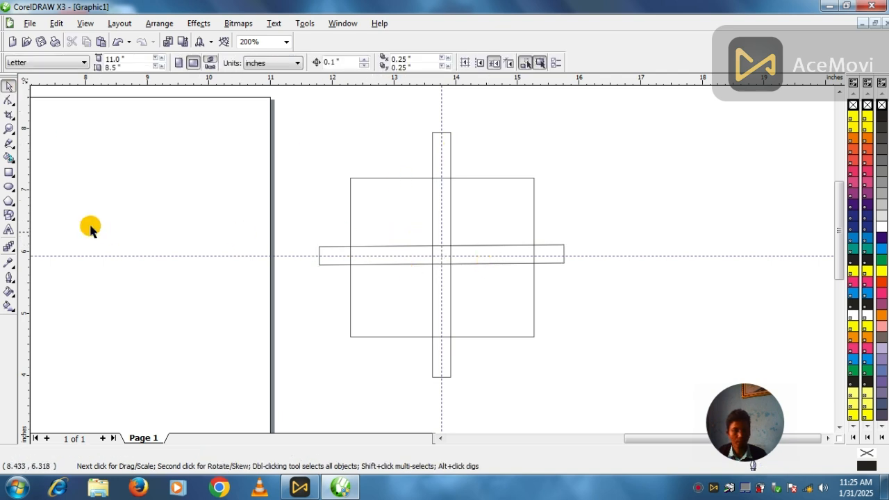
- Draw a rectangle about 2.24 by 1.83 inches inside the large one and center it on the guideline intersection
{"action": "left_click", "coordinate": [8, 173]}
{"action": "left_click_drag", "start_coordinate": [371, 200], "coordinate": [507, 311]}
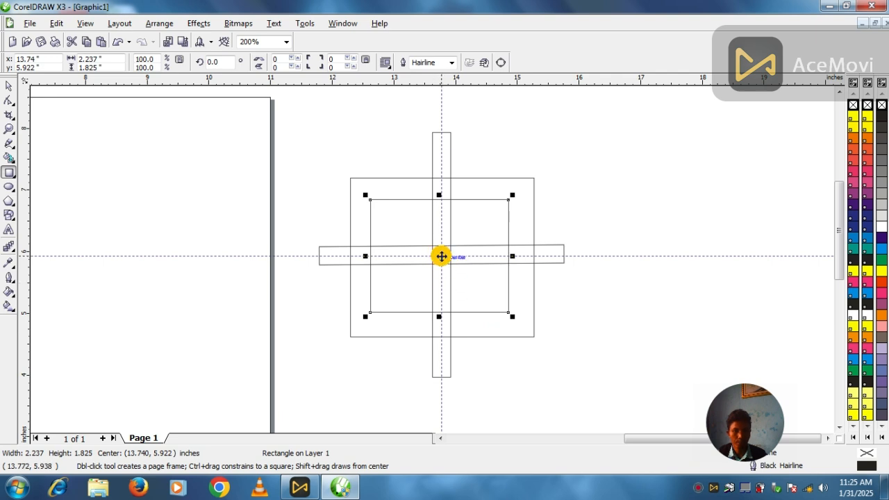
{"action": "left_click_drag", "start_coordinate": [437, 257], "coordinate": [441, 258]}
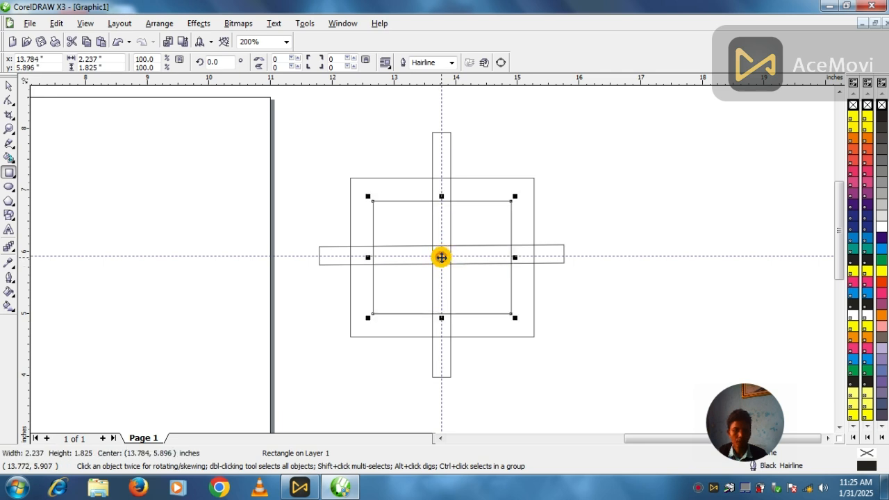
- Draw an innermost rectangle about 1.32 inches wide, center it on the guideline intersection, and stretch it downward to about 1.24 inches high
{"action": "left_click_drag", "start_coordinate": [397, 223], "coordinate": [479, 293]}
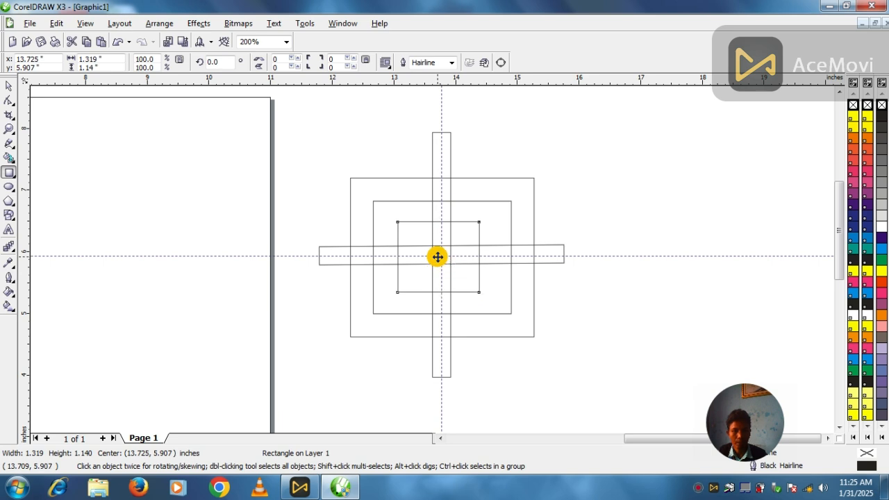
{"action": "left_click_drag", "start_coordinate": [437, 256], "coordinate": [440, 254]}
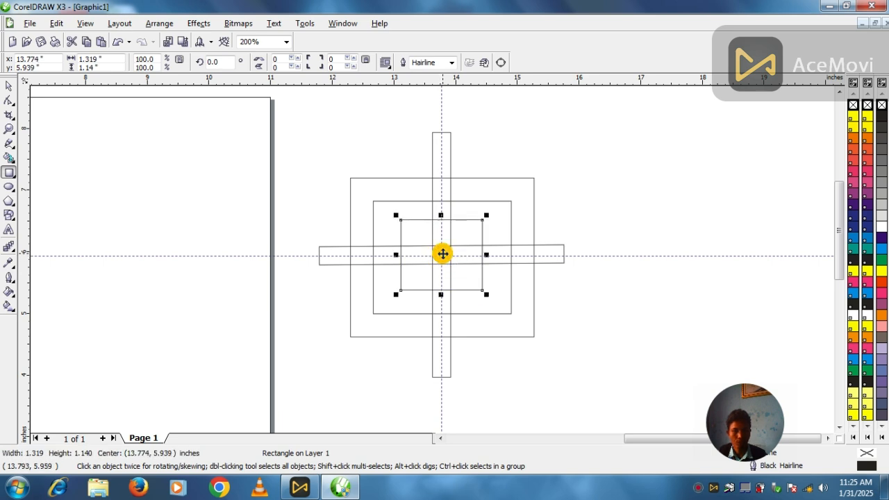
{"action": "left_click_drag", "start_coordinate": [439, 296], "coordinate": [442, 300]}
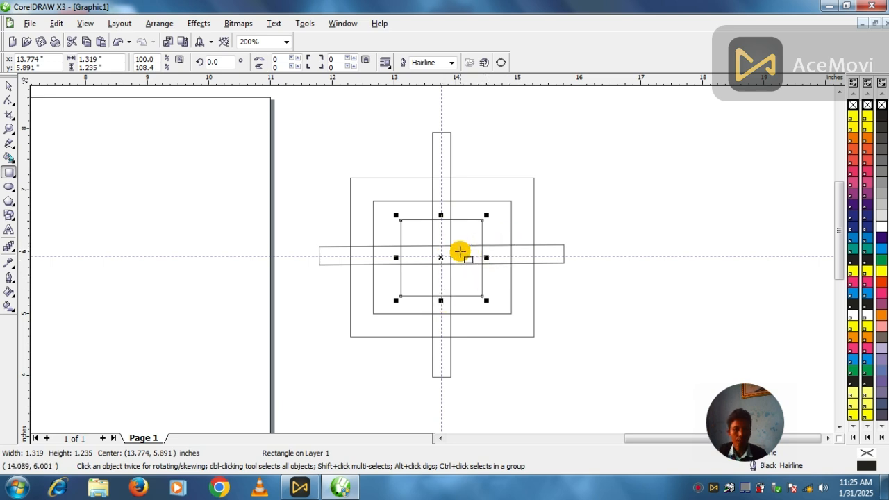
{"action": "left_click", "coordinate": [9, 86]}
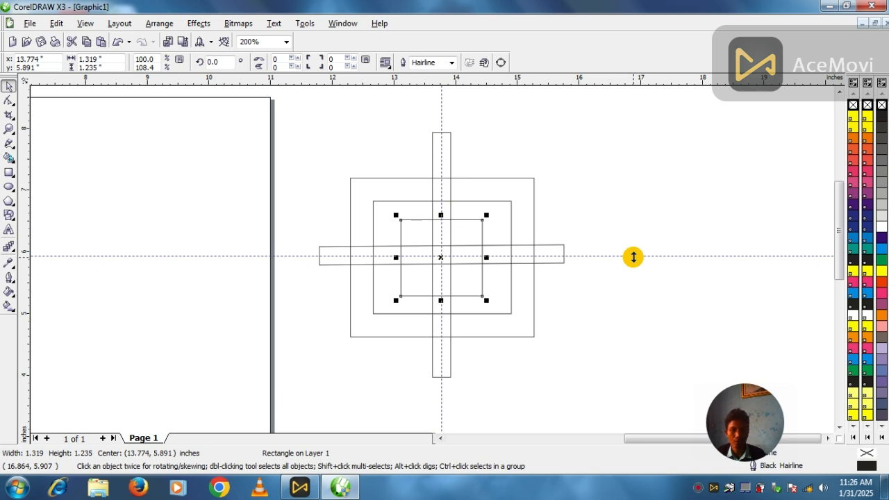
- Delete the horizontal and vertical guidelines crossing at the center of the rectangles
{"action": "left_click", "coordinate": [634, 257]}
{"action": "right_click", "coordinate": [633, 257]}
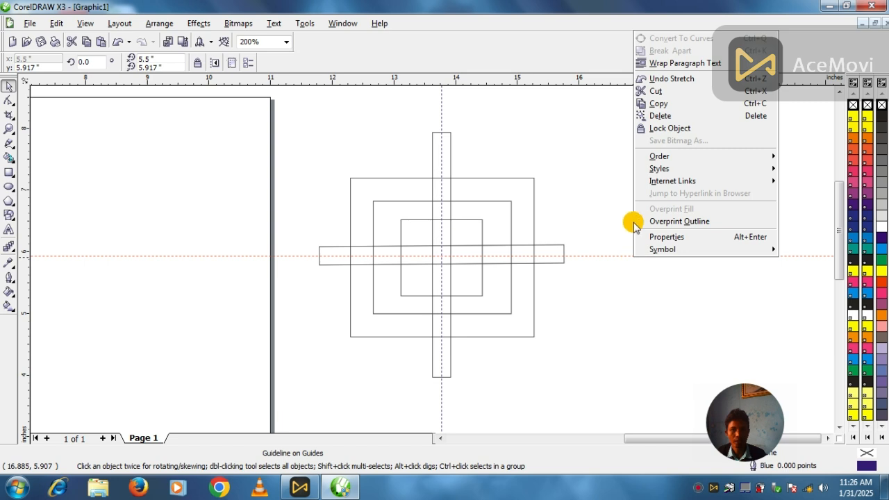
{"action": "left_click", "coordinate": [660, 116]}
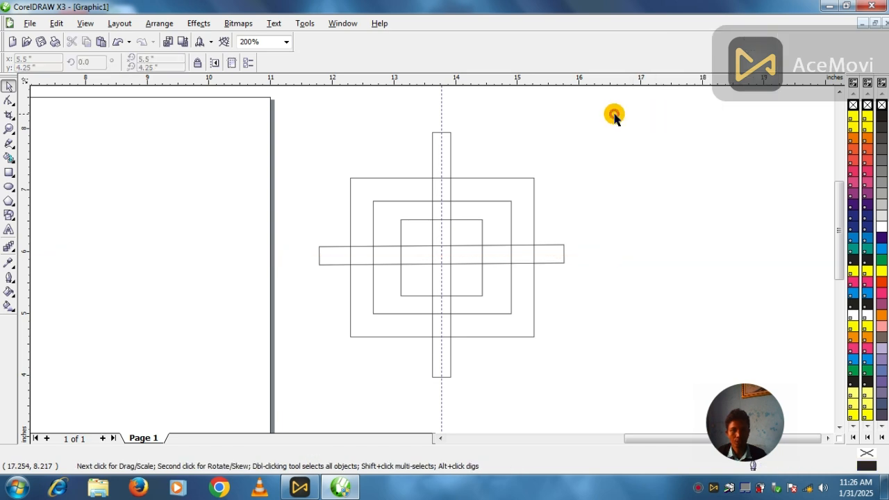
{"action": "left_click", "coordinate": [441, 106]}
{"action": "right_click", "coordinate": [441, 106]}
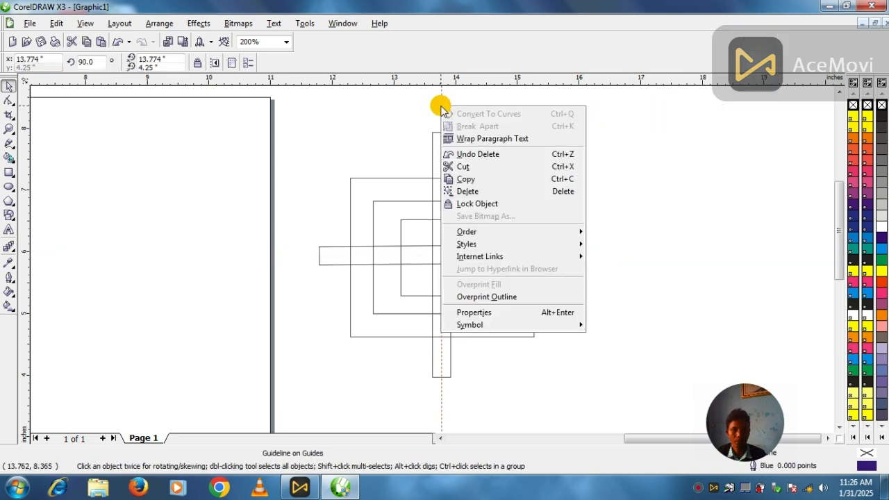
{"action": "left_click", "coordinate": [471, 192]}
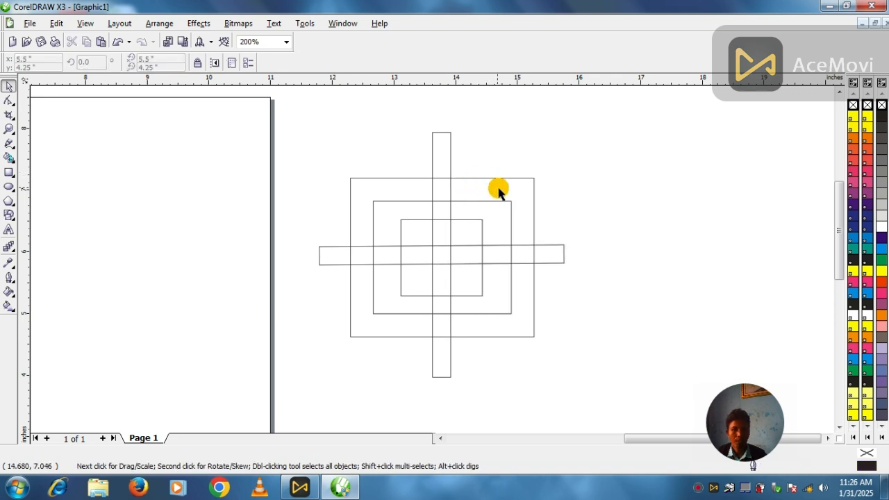
- Place horizontal guidelines along the outer rectangle's upper and lower edges and a vertical guideline just beyond its right side at about 15.5 inches
{"action": "left_click", "coordinate": [828, 438]}
{"action": "left_click_drag", "start_coordinate": [368, 84], "coordinate": [358, 177]}
{"action": "left_click_drag", "start_coordinate": [387, 82], "coordinate": [367, 337]}
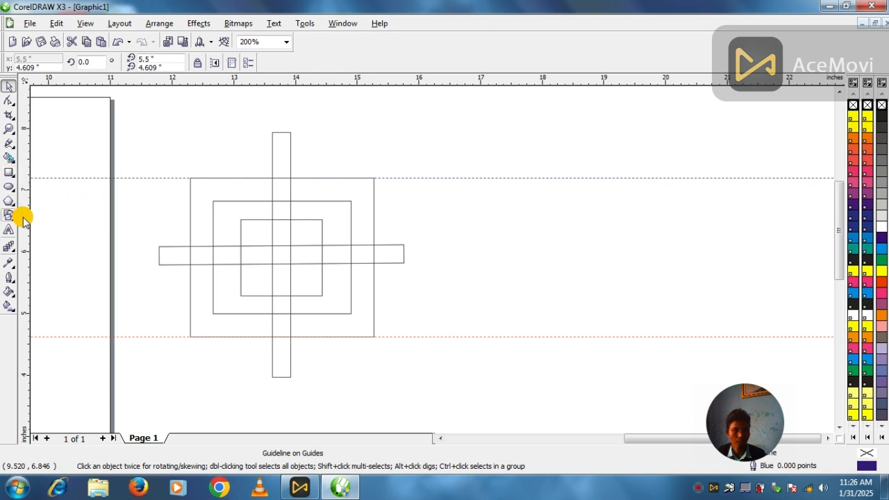
{"action": "left_click_drag", "start_coordinate": [216, 292], "coordinate": [389, 359]}
- Draw a wide rectangle about 4.97 by 2.55 inches between the horizontal guidelines, starting at the vertical guideline
{"action": "left_click", "coordinate": [9, 173]}
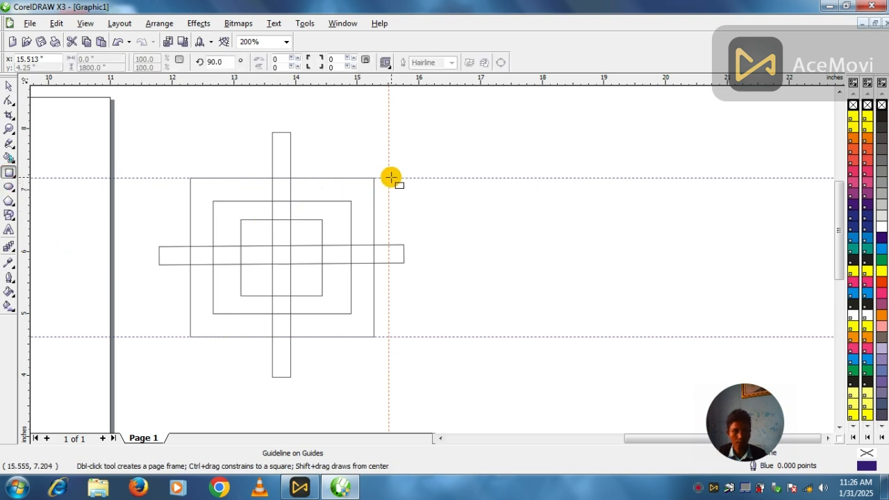
{"action": "left_click_drag", "start_coordinate": [390, 178], "coordinate": [696, 335]}
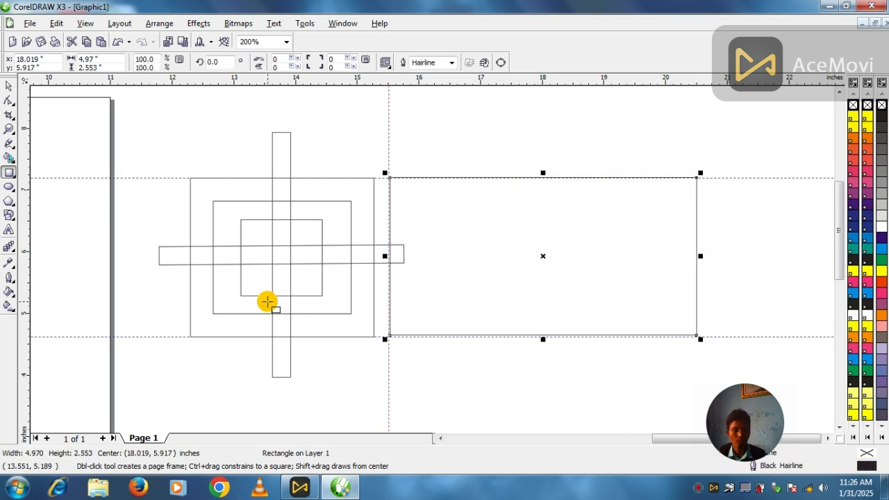
{"action": "left_click", "coordinate": [6, 87]}
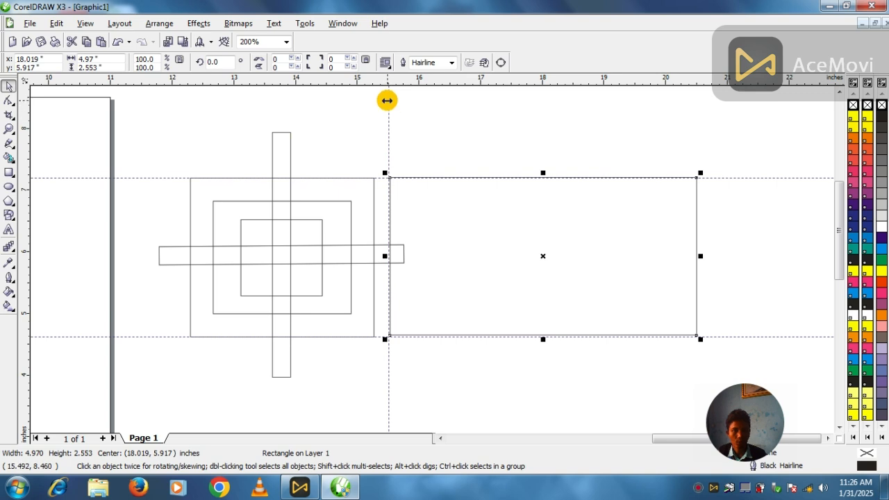
- Delete the vertical guideline and both horizontal guidelines around the wide rectangle
{"action": "right_click", "coordinate": [386, 101]}
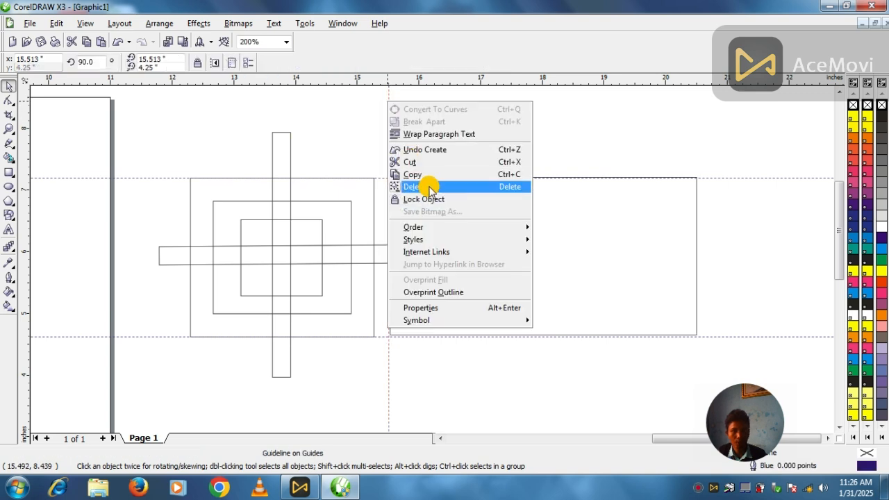
{"action": "left_click", "coordinate": [430, 187]}
{"action": "right_click", "coordinate": [728, 178]}
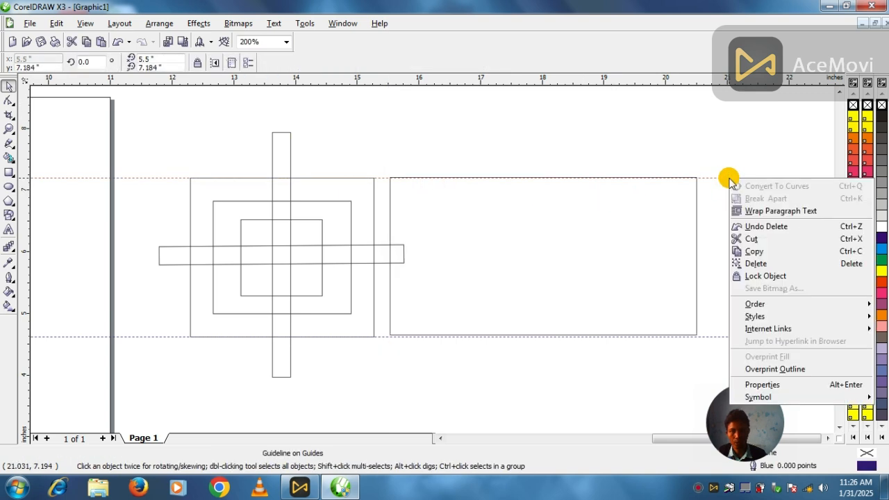
{"action": "left_click", "coordinate": [755, 264]}
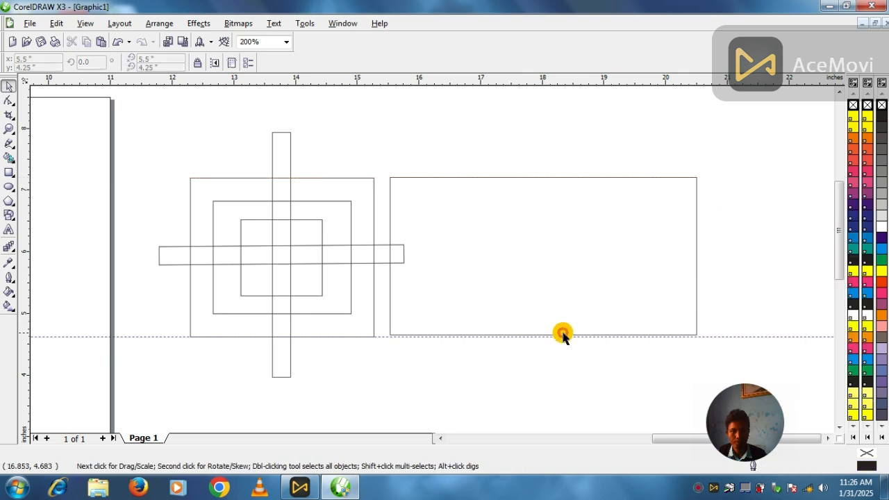
{"action": "right_click", "coordinate": [720, 337]}
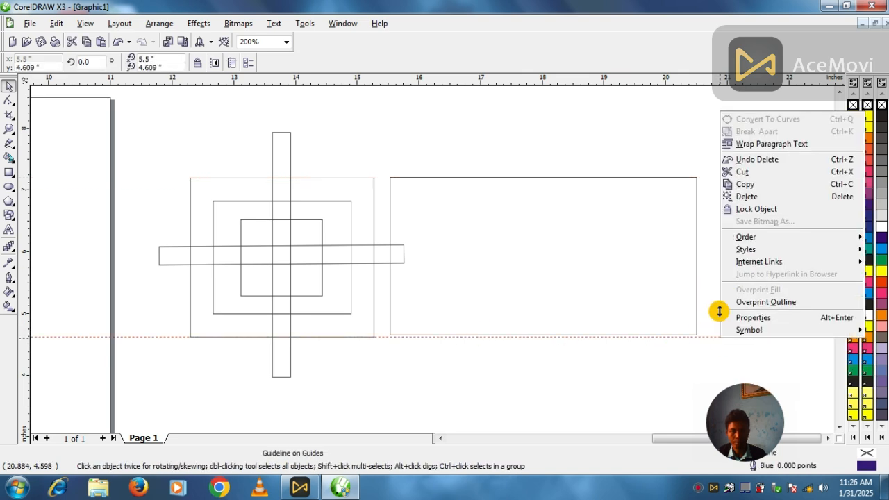
{"action": "left_click", "coordinate": [755, 195]}
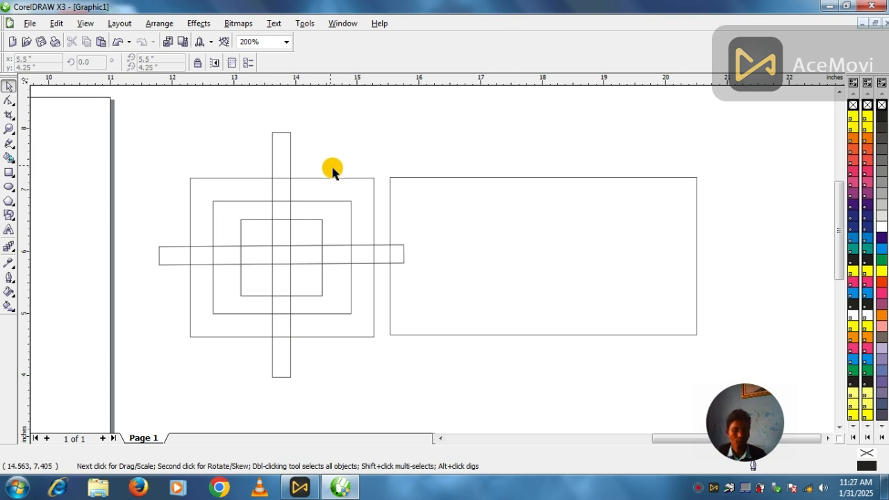
- Fill the wide rectangle and the innermost centered rectangle with PANTONE Reflex Blue U
{"action": "left_click", "coordinate": [573, 177]}
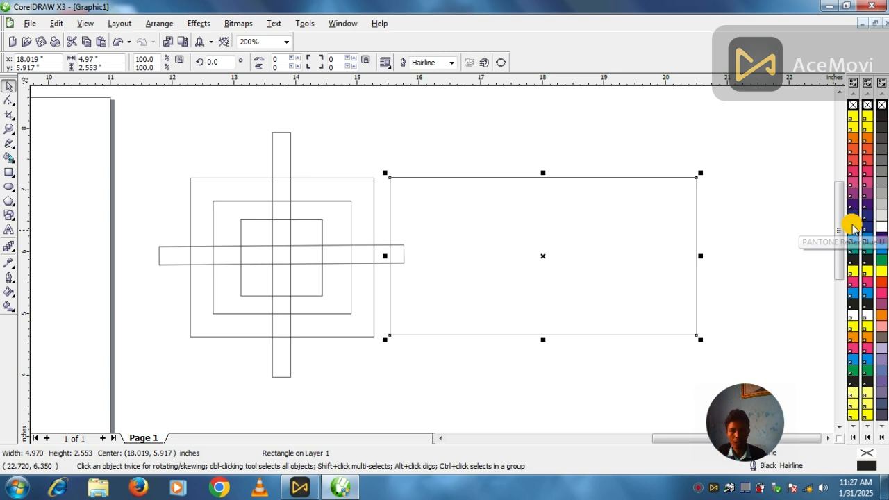
{"action": "left_click", "coordinate": [853, 226]}
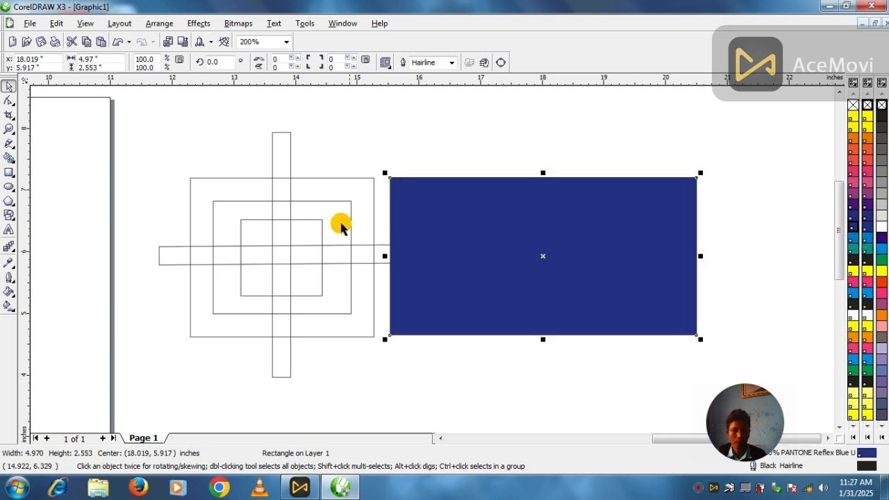
{"action": "left_click", "coordinate": [321, 228]}
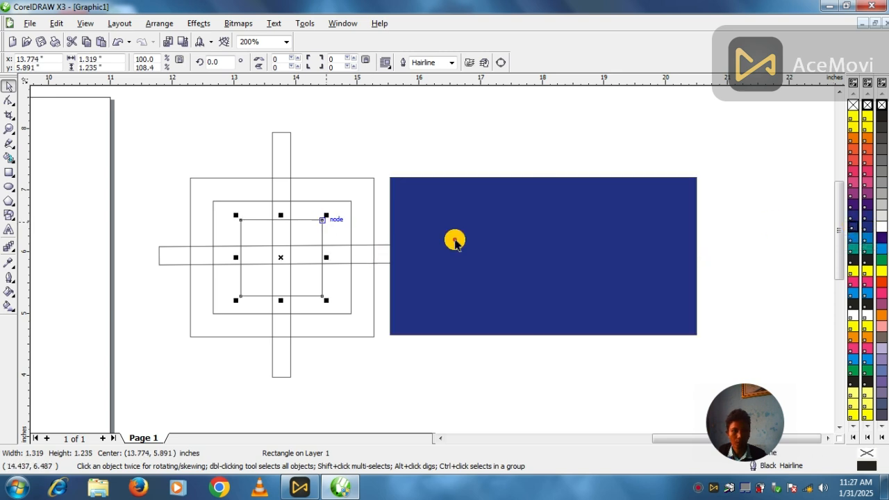
{"action": "left_click", "coordinate": [853, 227]}
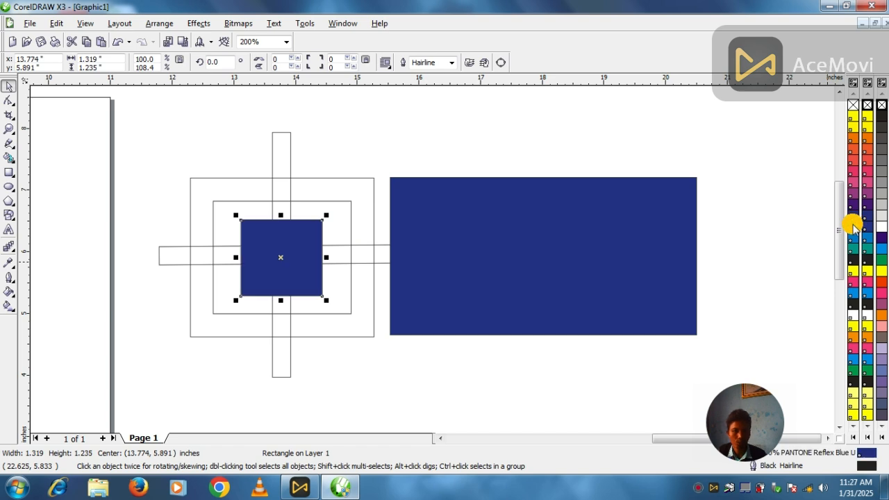
- Fill the outermost centered rectangle with PANTONE Red 032 U and the middle one with white
{"action": "left_click", "coordinate": [342, 182]}
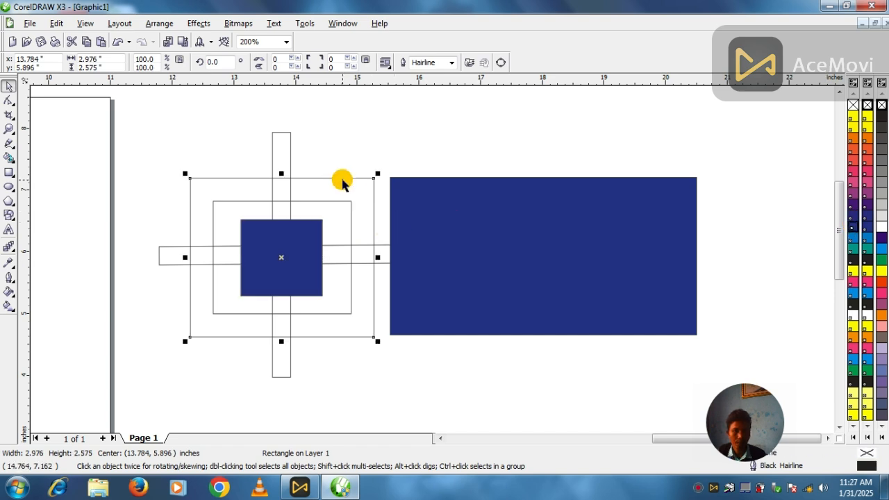
{"action": "left_click", "coordinate": [853, 165]}
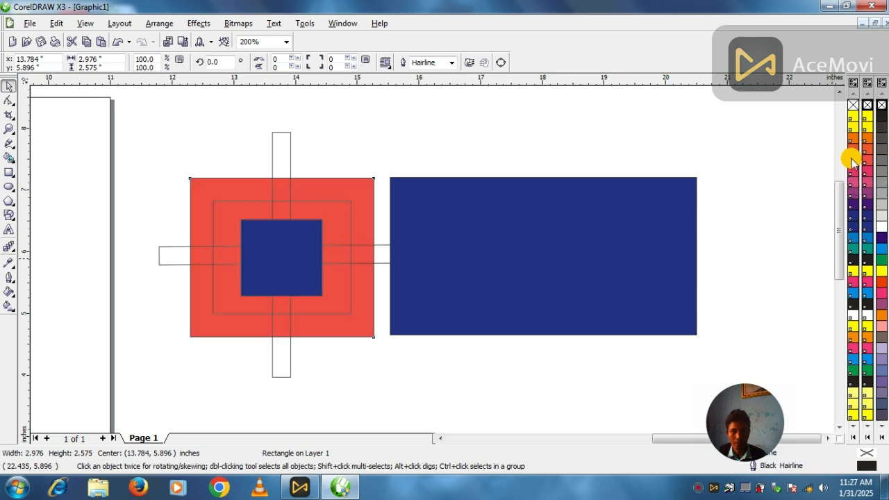
{"action": "left_click", "coordinate": [337, 203]}
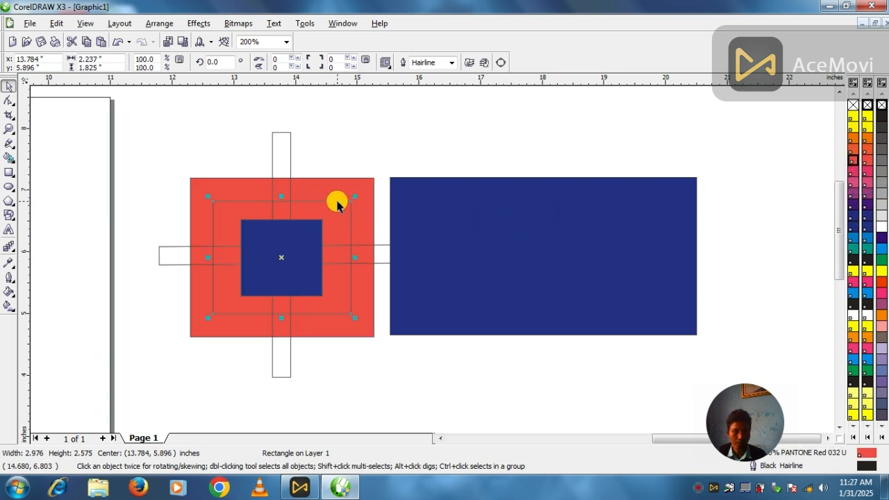
{"action": "left_click", "coordinate": [880, 229]}
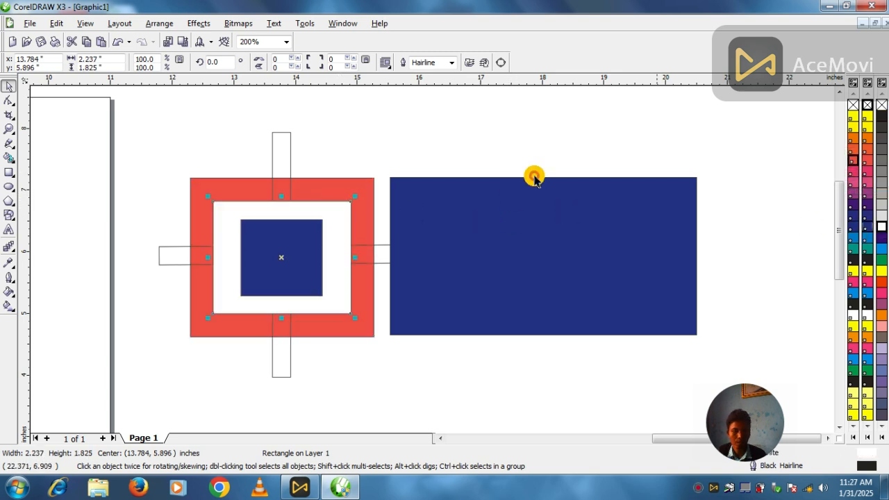
- Fill the vertical and horizontal crossing bars with white
{"action": "left_click", "coordinate": [290, 141]}
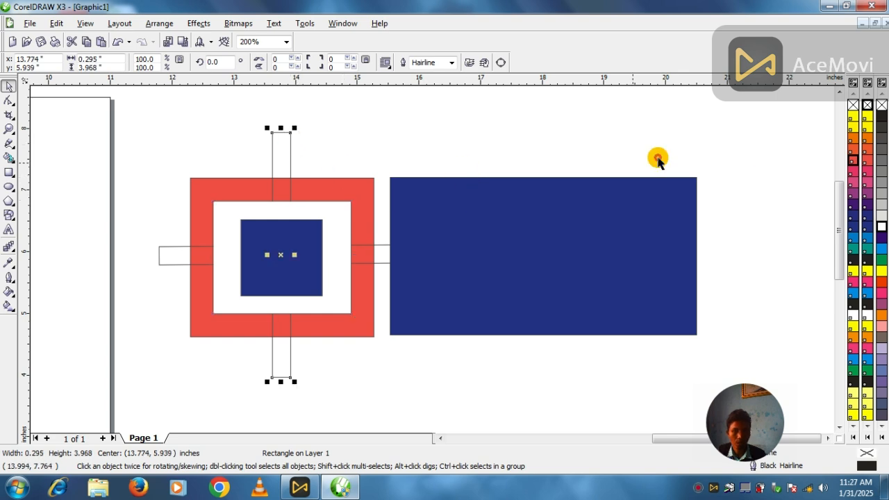
{"action": "left_click", "coordinate": [880, 228]}
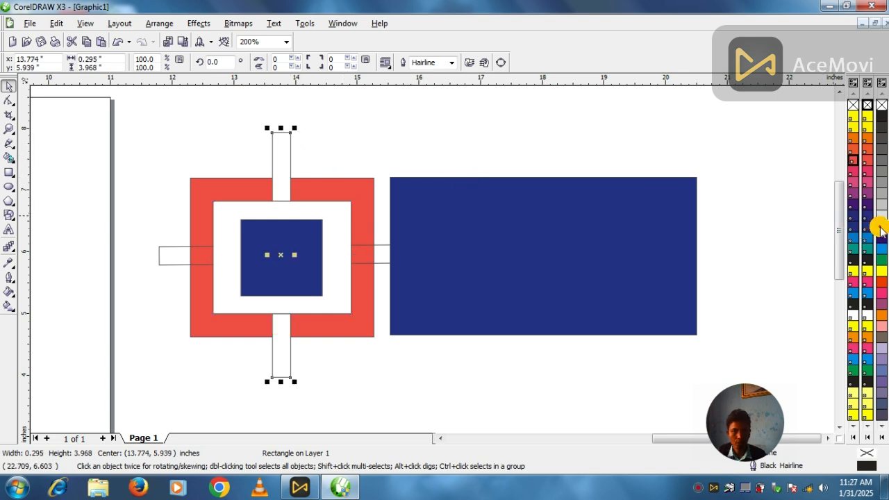
{"action": "left_click", "coordinate": [163, 247]}
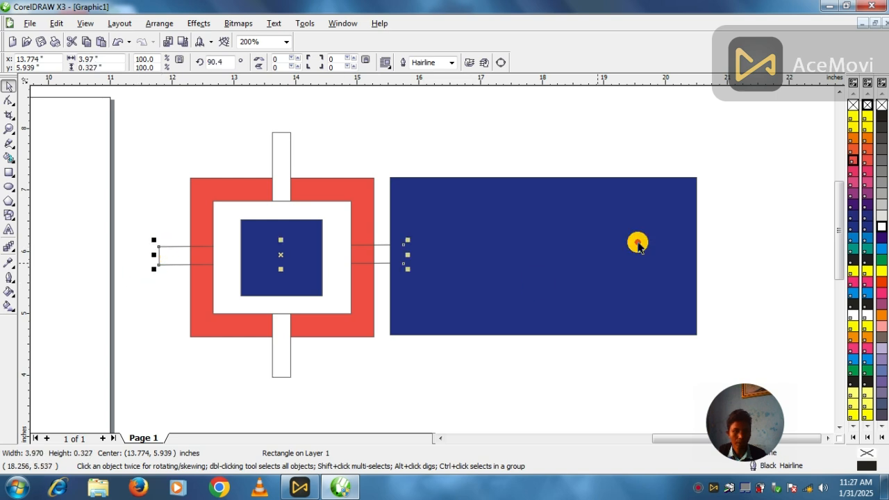
{"action": "left_click", "coordinate": [882, 226]}
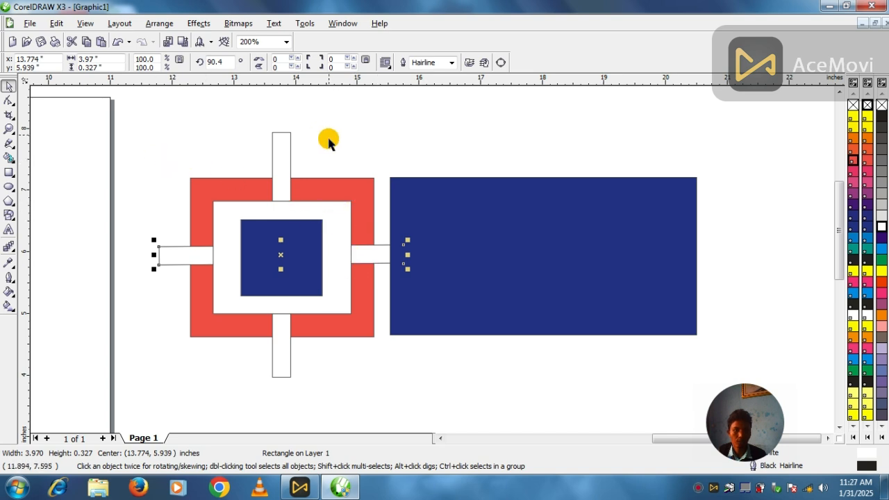
{"action": "left_click", "coordinate": [389, 137]}
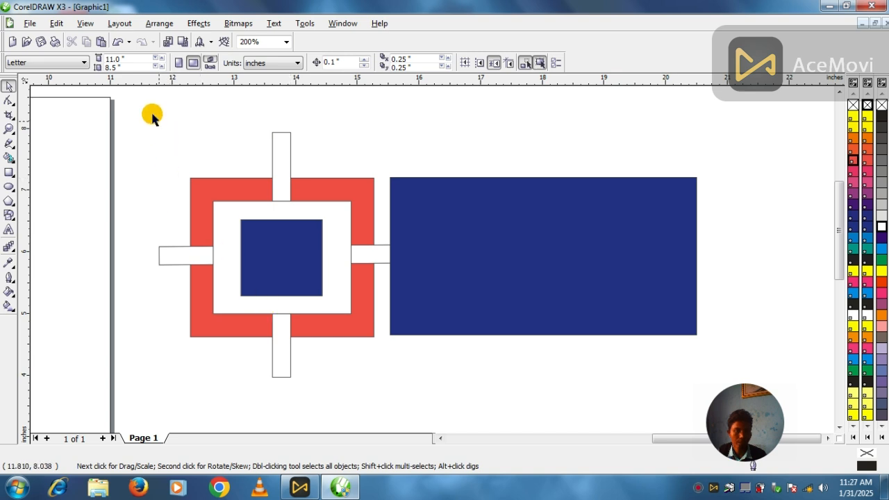
- Remove the outlines from all the rectangles and crossing bars at once
{"action": "left_click_drag", "start_coordinate": [125, 96], "coordinate": [719, 398]}
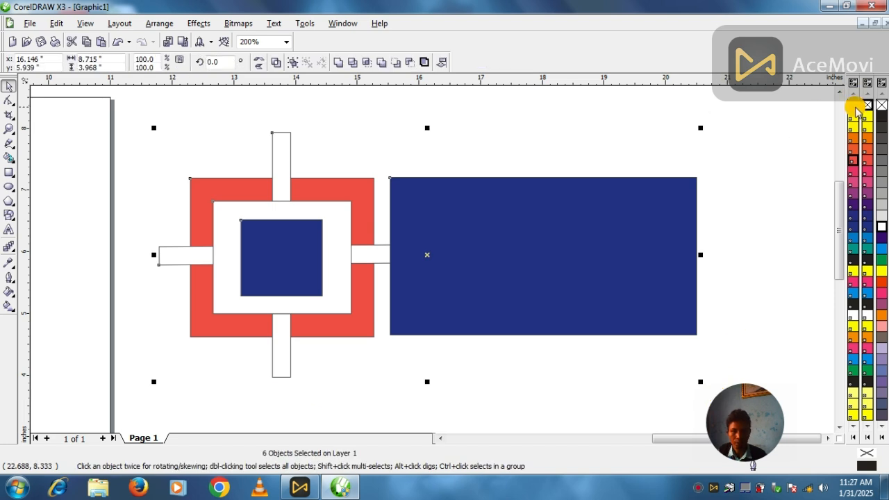
{"action": "left_click", "coordinate": [854, 107]}
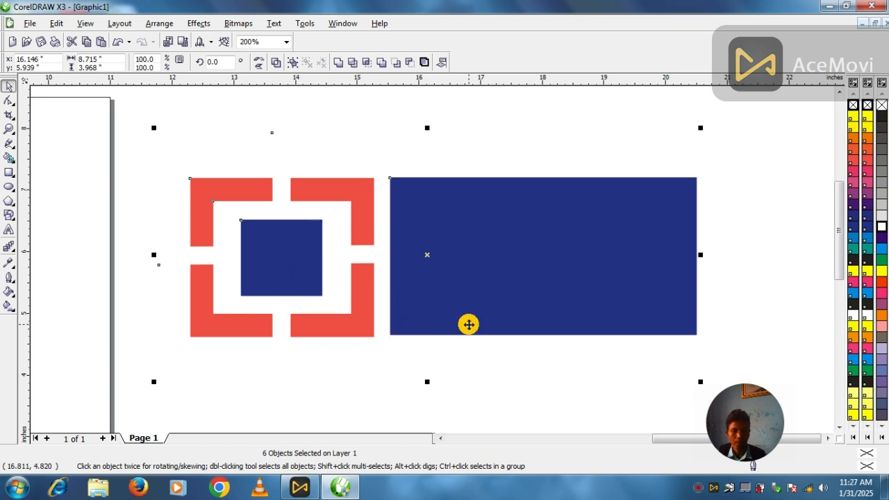
{"action": "scroll", "coordinate": [431, 254], "scroll_direction": "down", "scroll_amount": 2}
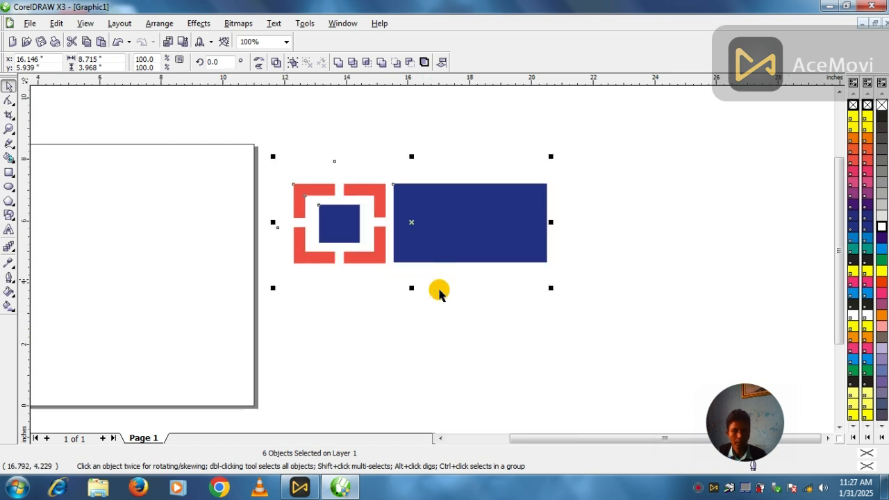
{"action": "left_click", "coordinate": [440, 339]}
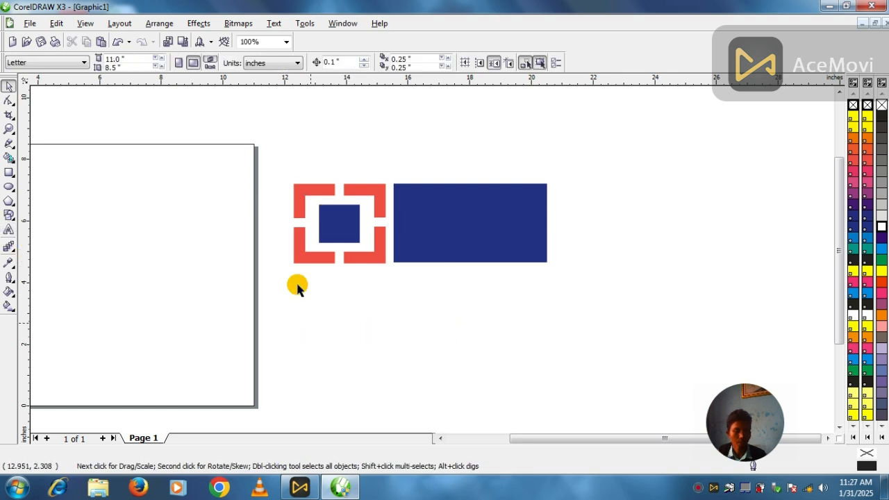
- Add the artistic text "HDFC BANK" in the empty area below the rectangles
{"action": "left_click", "coordinate": [11, 229]}
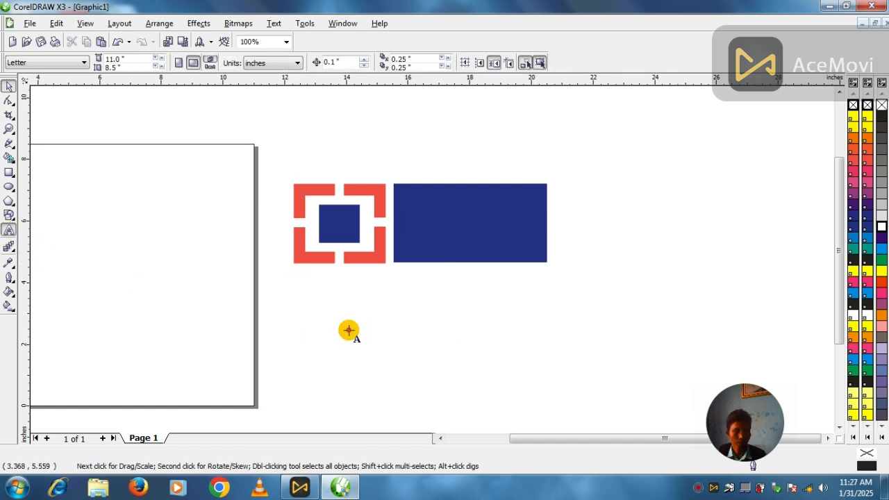
{"action": "left_click", "coordinate": [384, 329]}
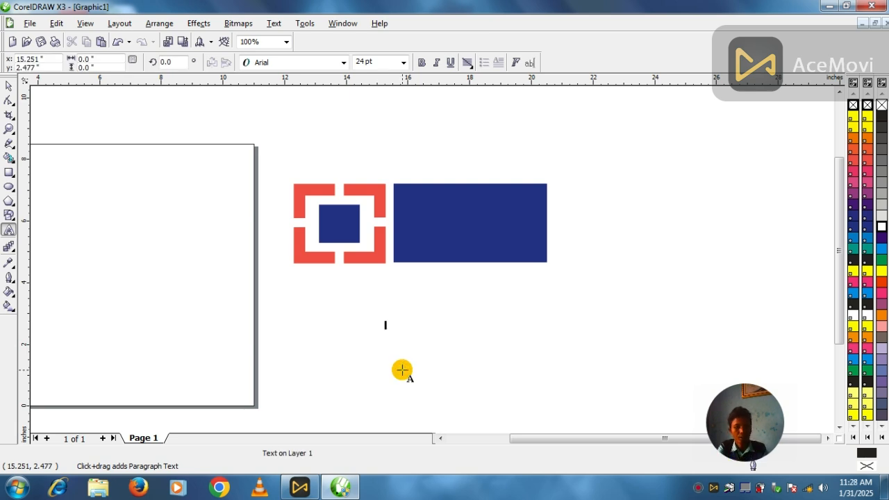
{"action": "type", "text": "HDFC BANK"}
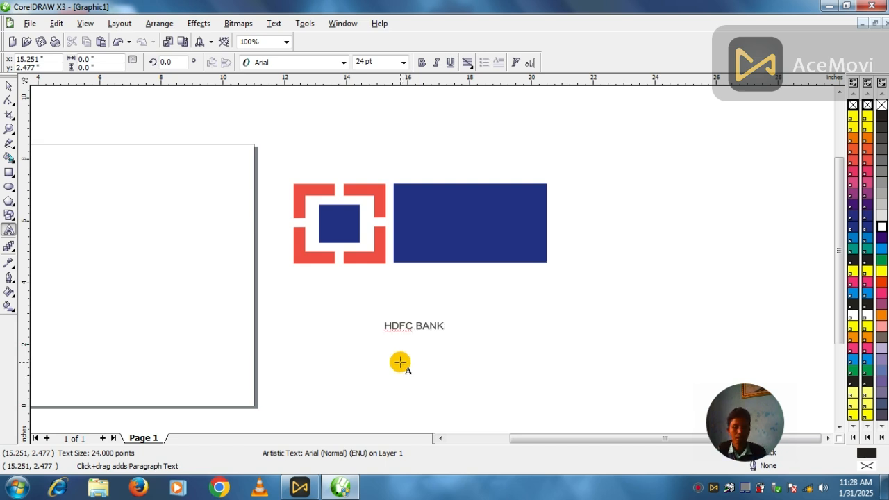
- Set the HDFC BANK text in Arial Black and enlarge it proportionally to about 77.9 pt
{"action": "left_click_drag", "start_coordinate": [384, 326], "coordinate": [448, 326]}
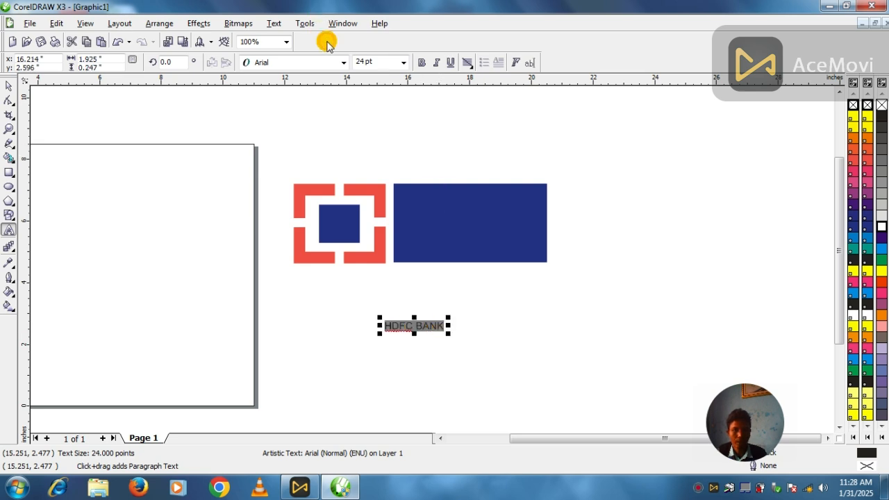
{"action": "left_click", "coordinate": [343, 62]}
{"action": "left_click", "coordinate": [345, 61]}
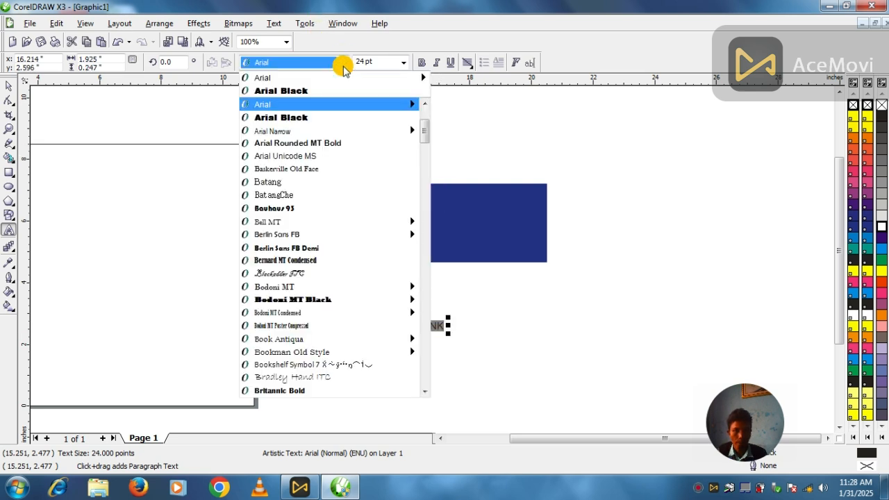
{"action": "left_click", "coordinate": [337, 90]}
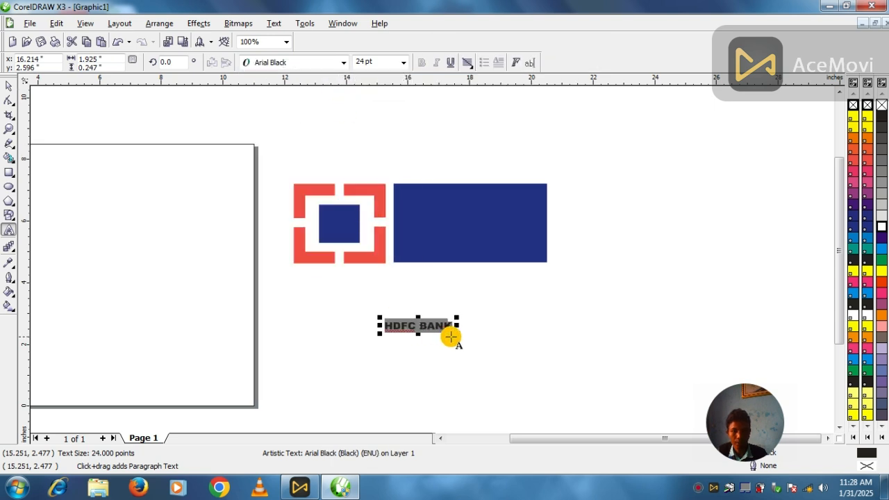
{"action": "left_click_drag", "start_coordinate": [456, 336], "coordinate": [607, 410]}
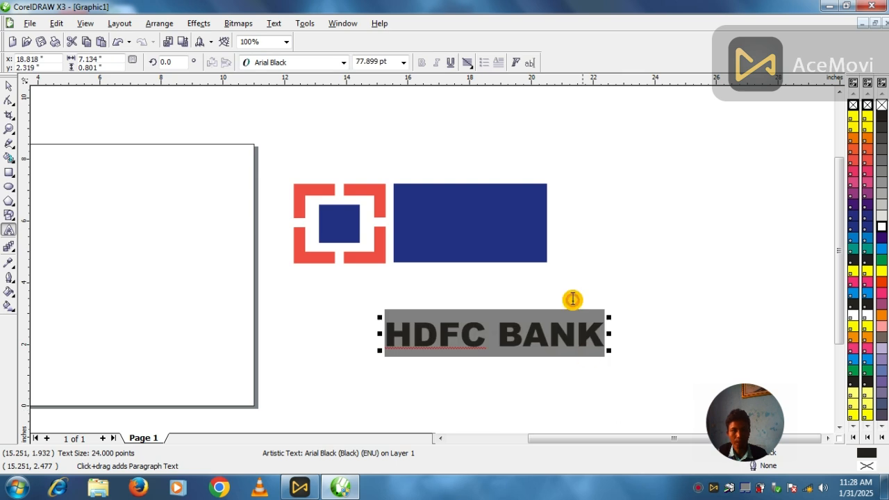
{"action": "left_click", "coordinate": [405, 63]}
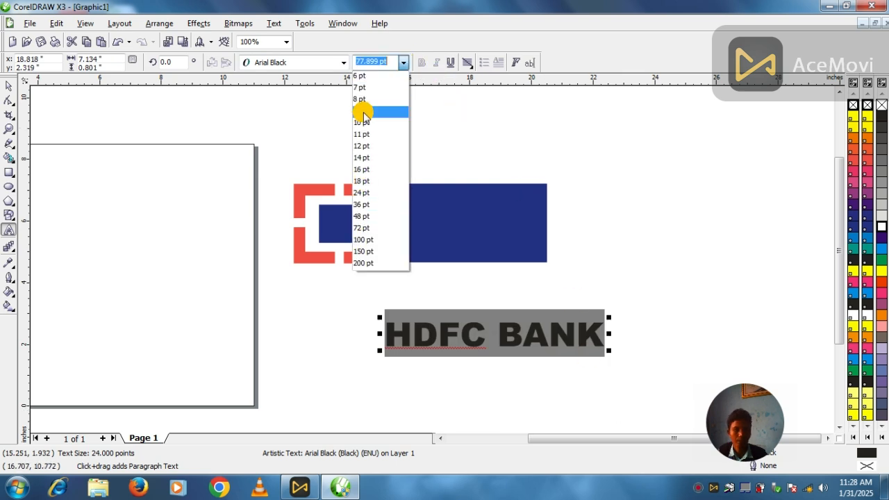
{"action": "left_click", "coordinate": [508, 152]}
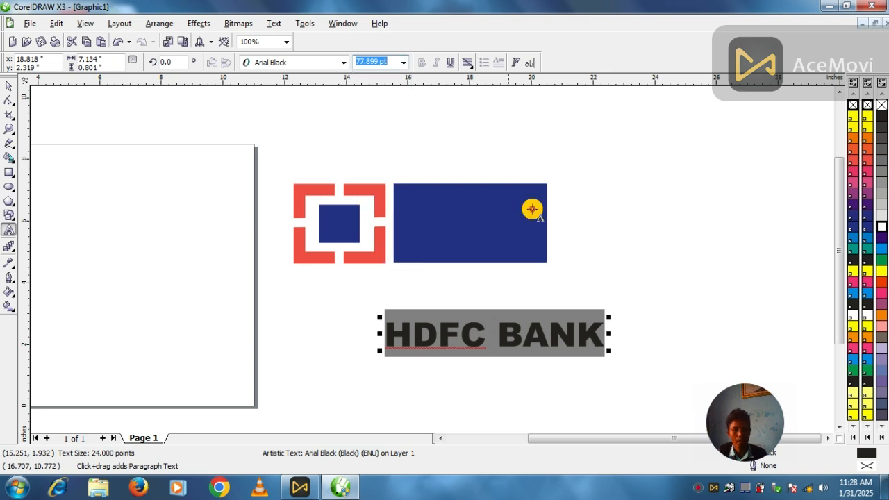
- Fill the text with PANTONE Trans. White and fit it onto the wide blue rectangle, narrowed to about 4.66 inches wide
{"action": "left_click", "coordinate": [870, 319]}
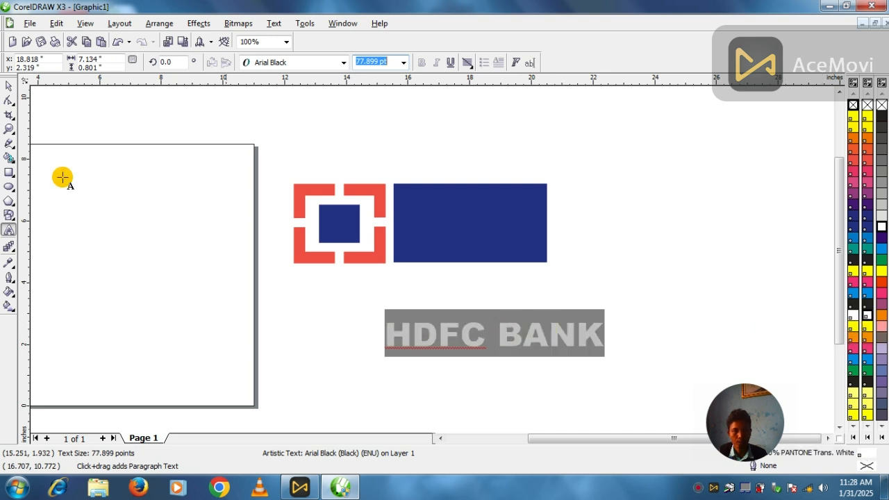
{"action": "left_click", "coordinate": [9, 86]}
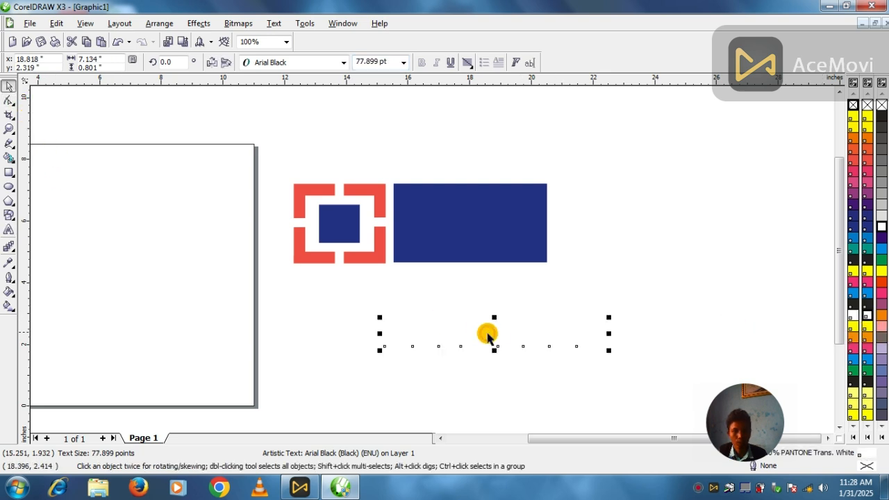
{"action": "left_click_drag", "start_coordinate": [494, 335], "coordinate": [506, 227]}
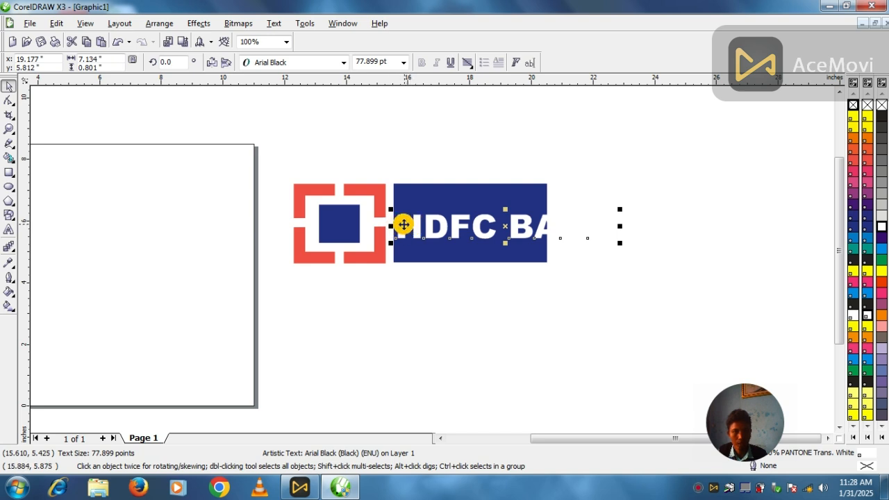
{"action": "left_click_drag", "start_coordinate": [443, 229], "coordinate": [449, 222]}
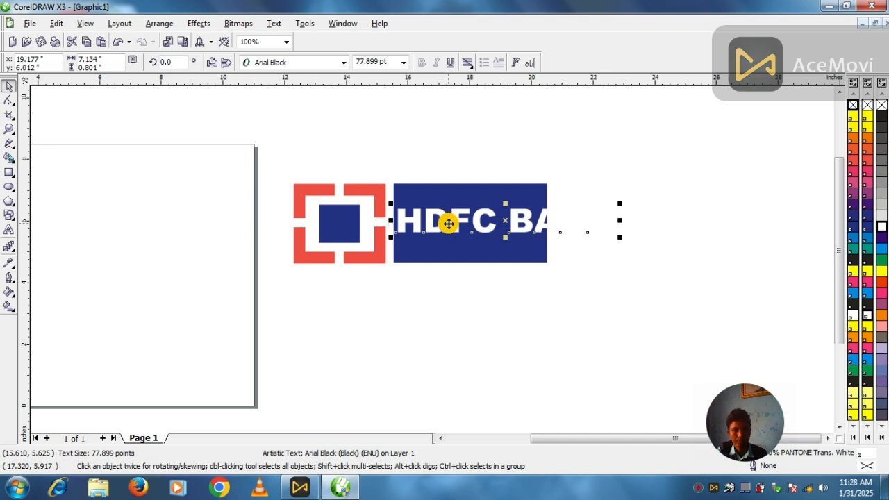
{"action": "left_click_drag", "start_coordinate": [618, 220], "coordinate": [544, 244]}
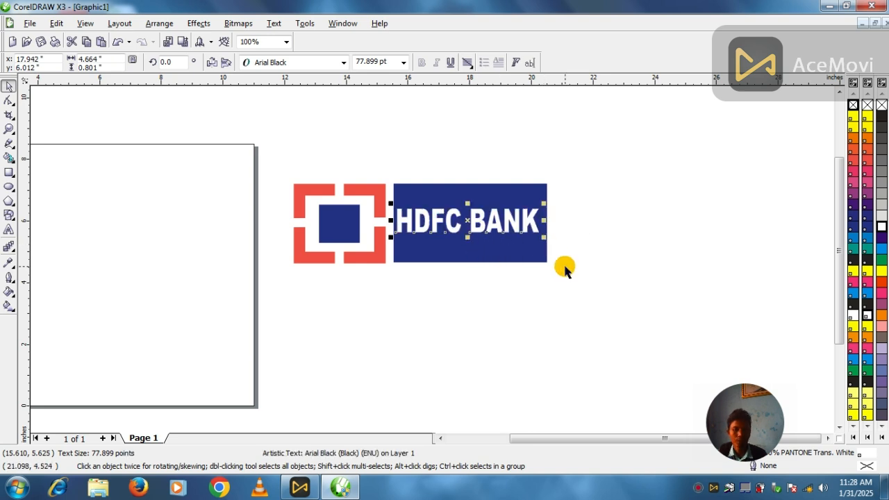
- Group all the logo shapes and the HDFC BANK text into one object
{"action": "left_click_drag", "start_coordinate": [269, 144], "coordinate": [579, 287]}
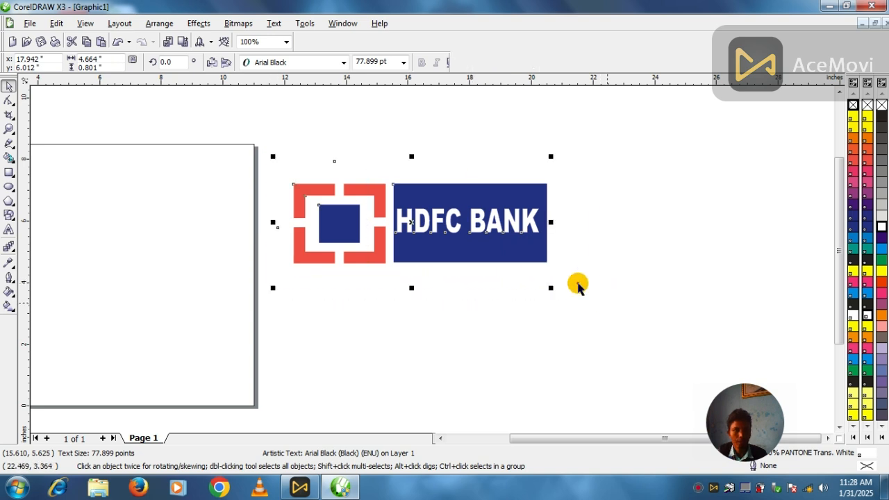
{"action": "left_click", "coordinate": [148, 27]}
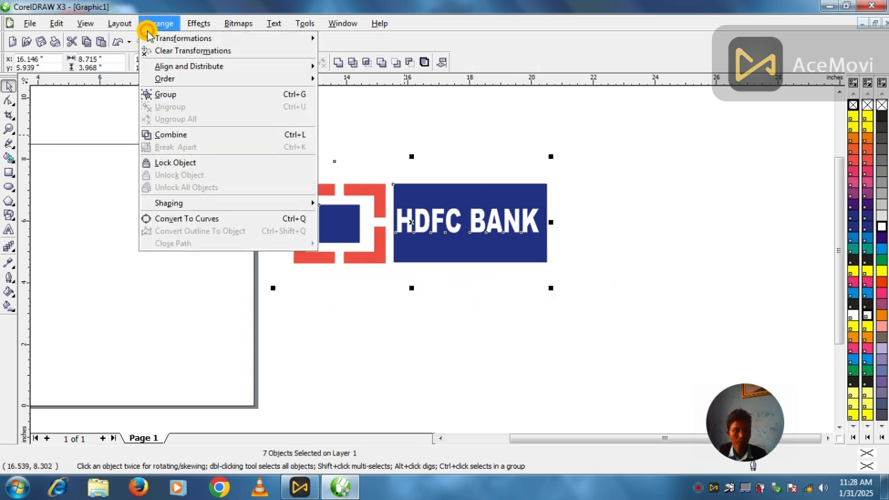
{"action": "left_click", "coordinate": [173, 95]}
- Move the grouped logo onto the upper part of the page and deselect it
{"action": "left_click", "coordinate": [439, 438]}
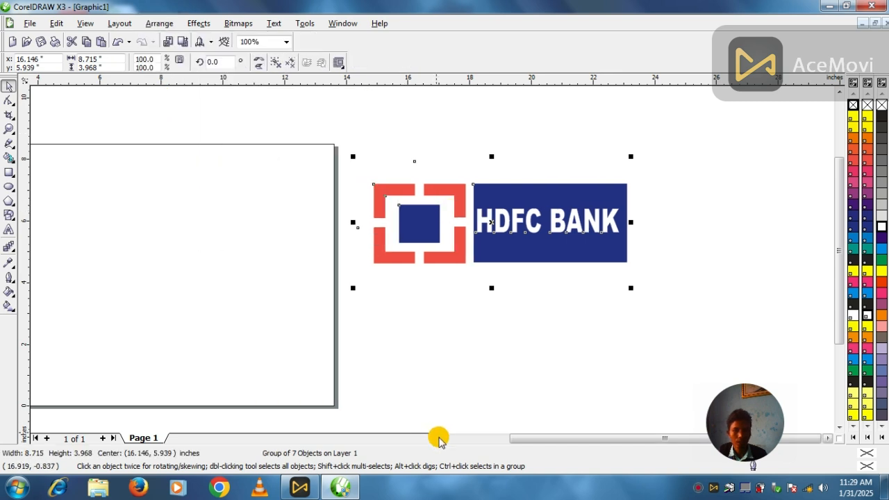
{"action": "left_click", "coordinate": [439, 438]}
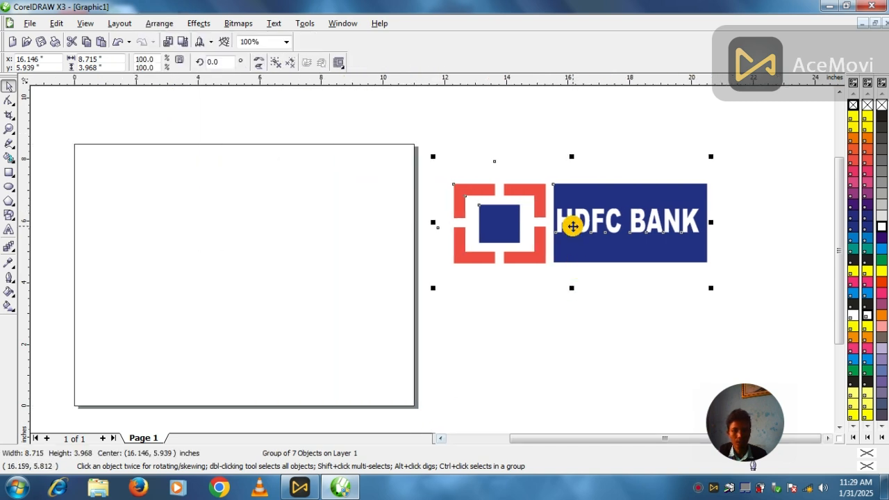
{"action": "left_click_drag", "start_coordinate": [572, 224], "coordinate": [224, 220]}
{"action": "left_click", "coordinate": [269, 335]}
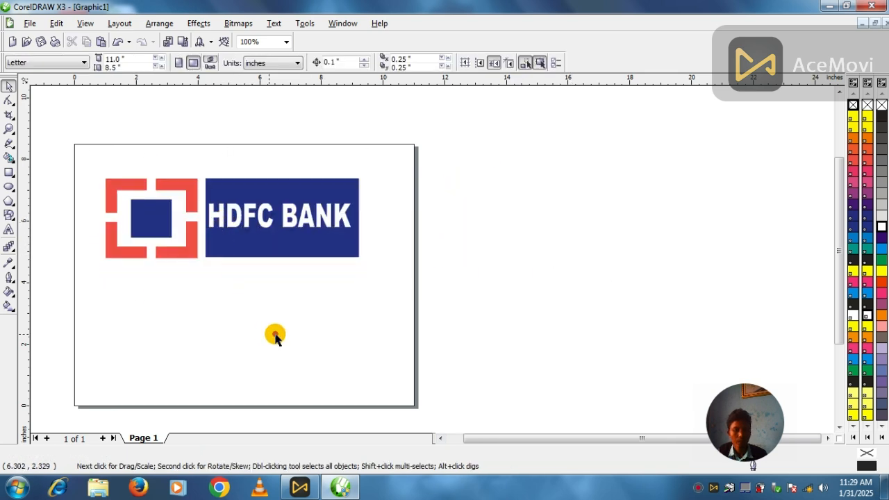